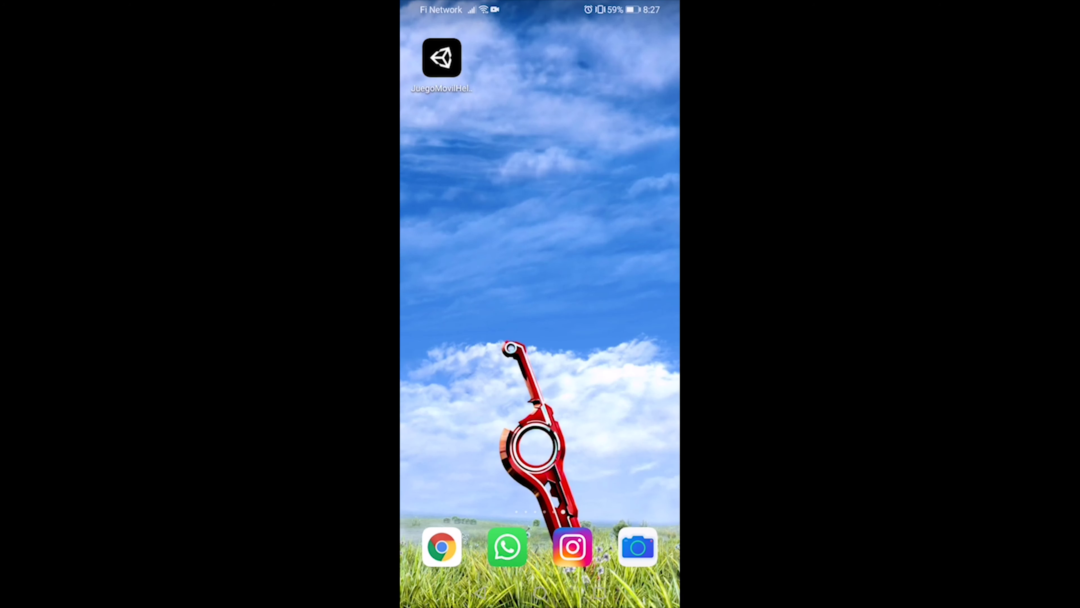
Step: Launch HelixJump on the phone, start a round and rotate the tower to drop the ball one level
click(452, 66)
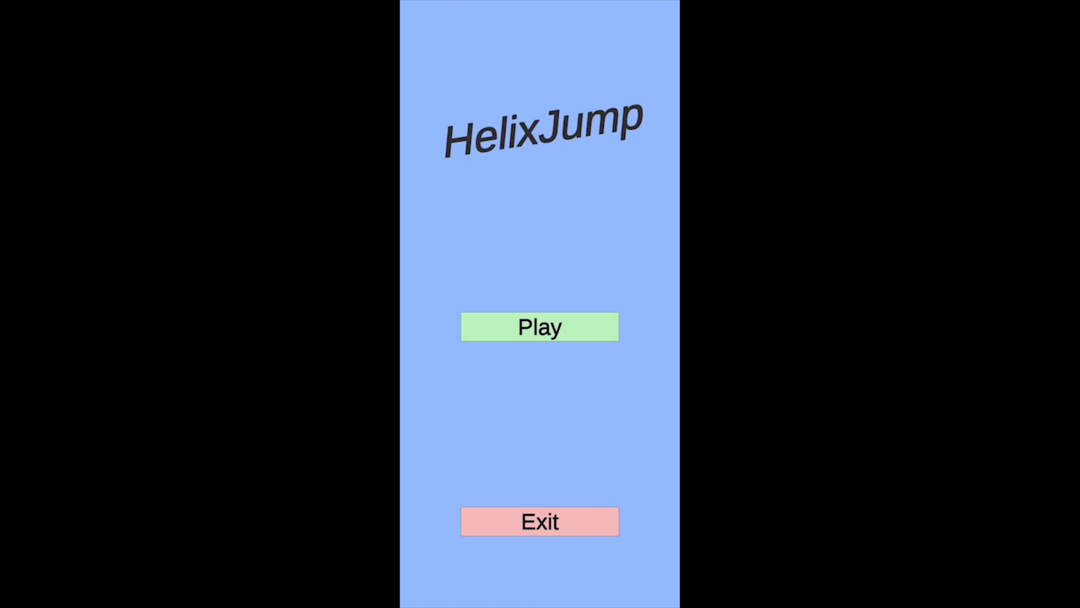
click(580, 332)
mouse_move(593, 478)
mouse_down()
mouse_move(622, 462)
mouse_move(598, 470)
mouse_move(613, 441)
mouse_move(597, 445)
mouse_up()
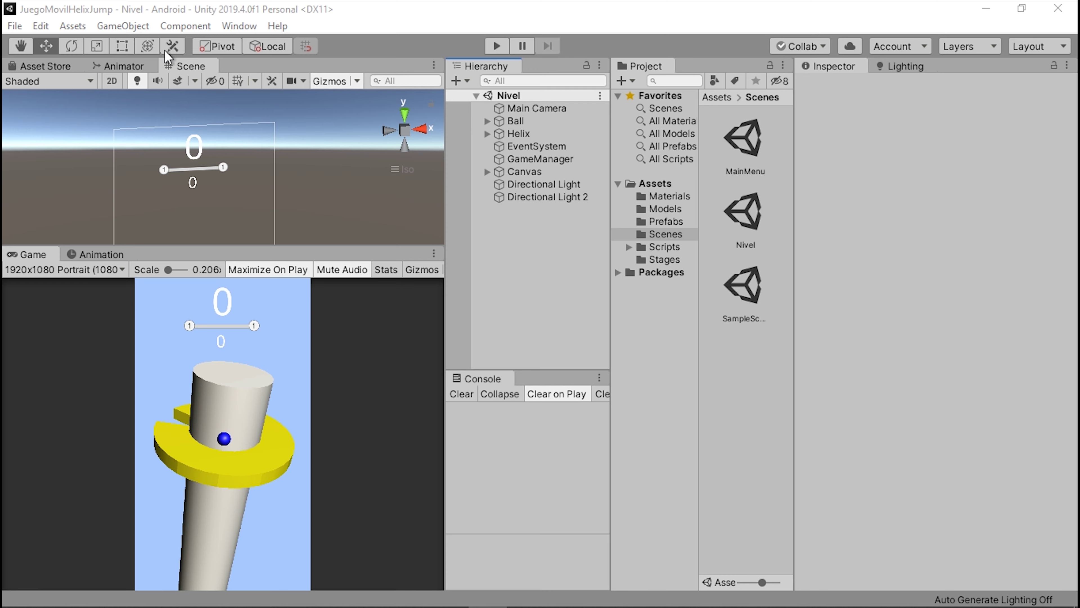
Step: Open File > Build Settings to review the MainMenu and Nivel scenes for Android
click(15, 26)
key(Escape)
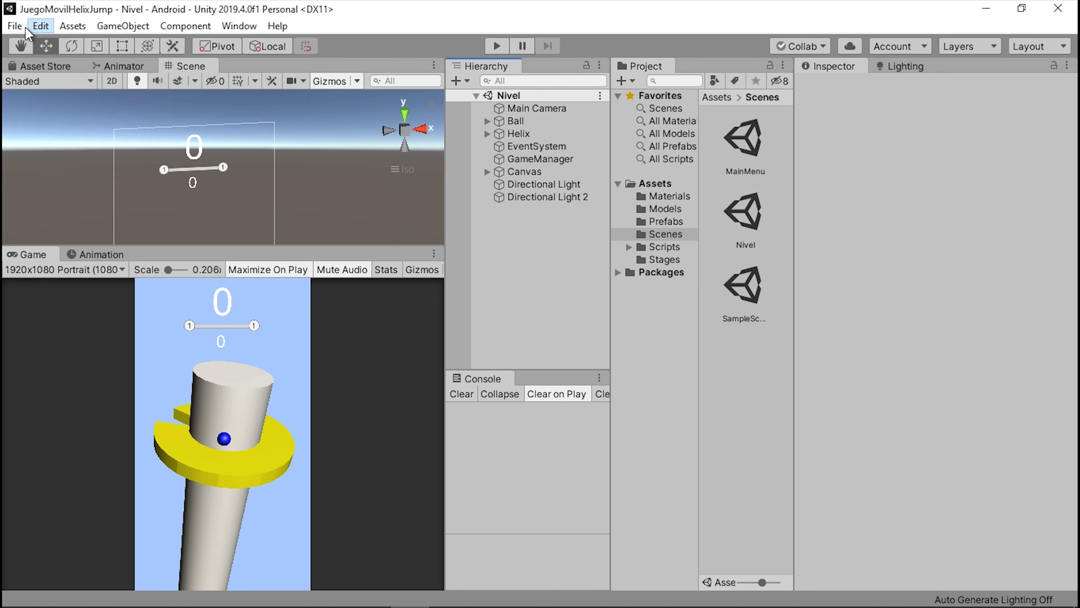
click(15, 26)
click(61, 177)
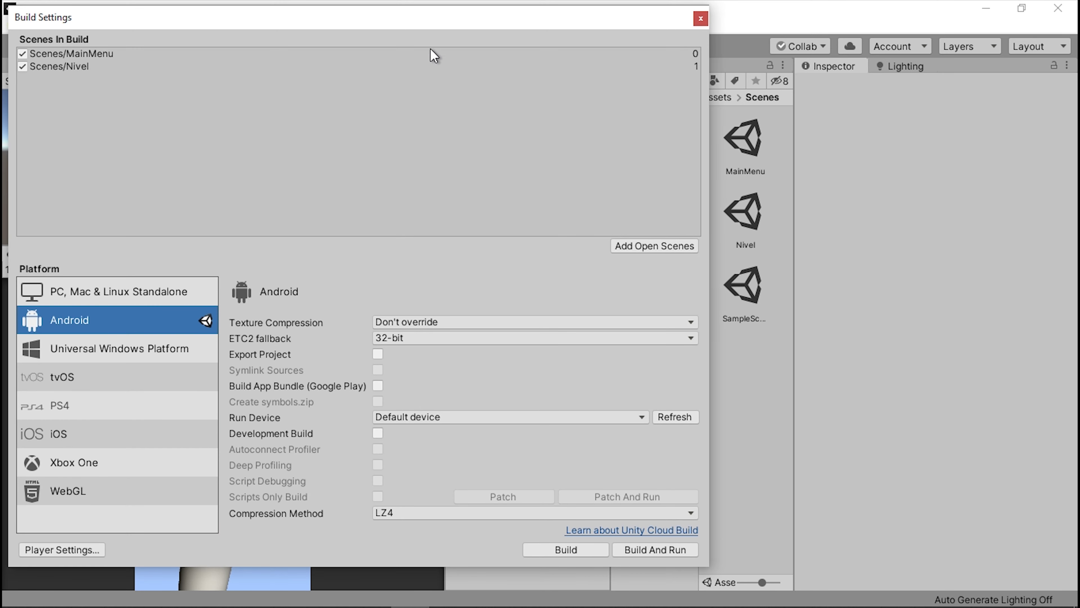
Step: Reposition and narrow the Build Settings window on screen
drag(418, 34, 622, 174)
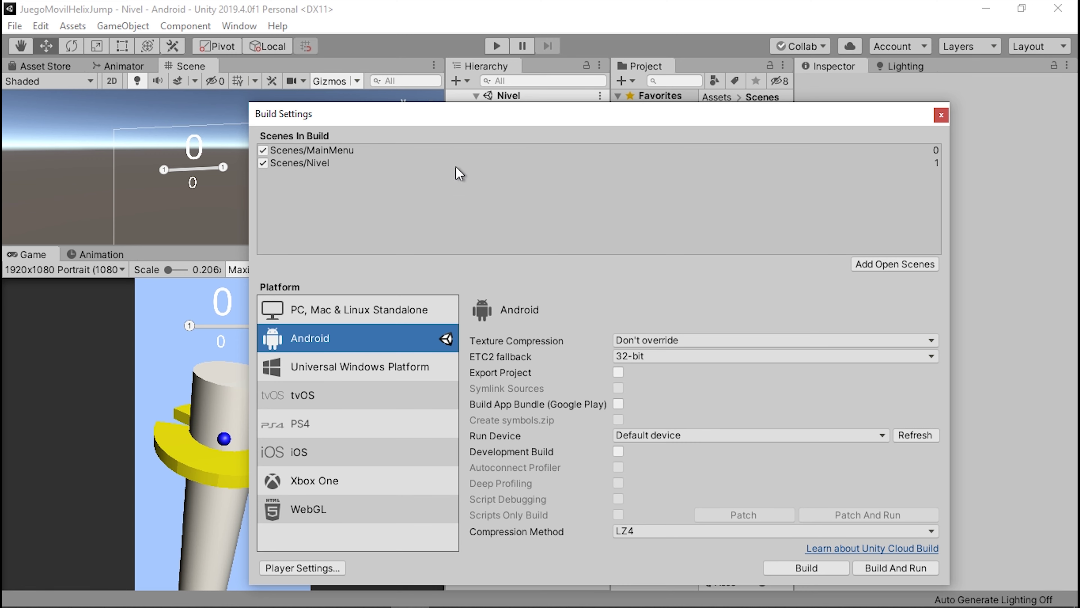
drag(518, 120, 297, 126)
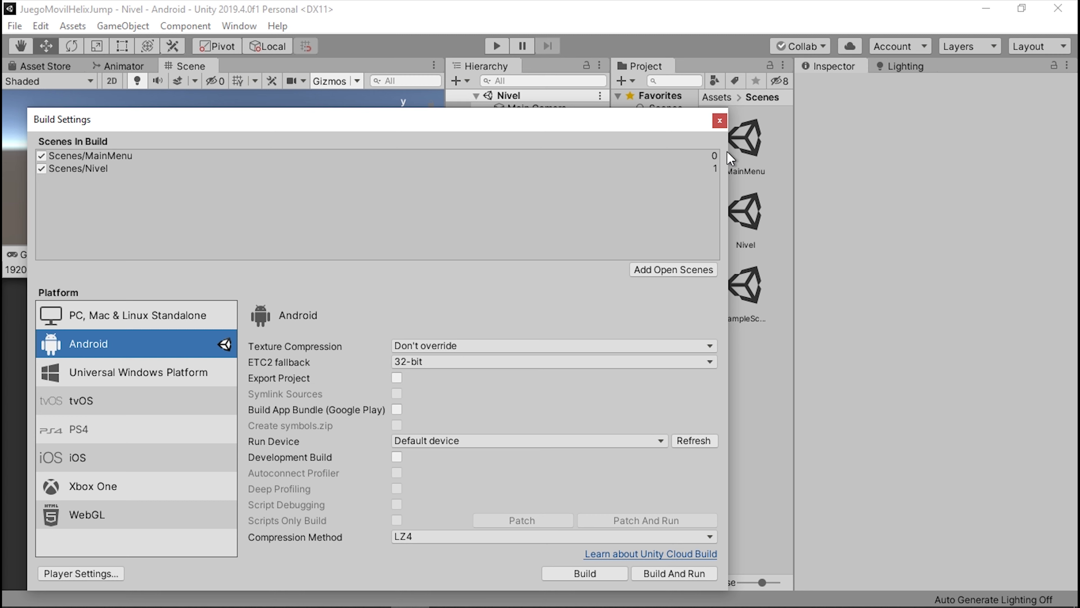
drag(727, 145, 540, 144)
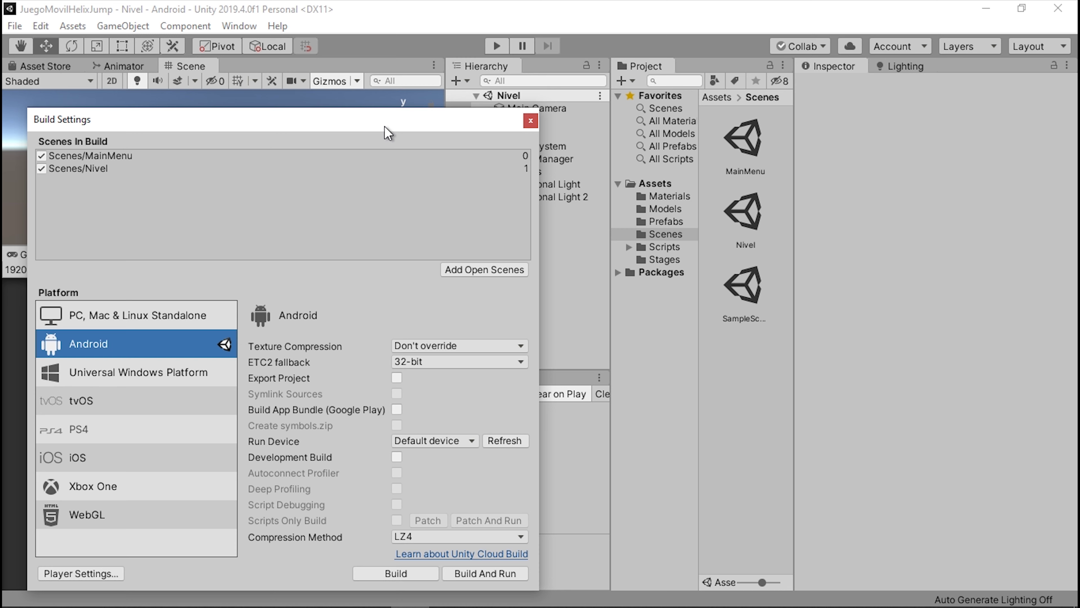
drag(385, 127, 489, 124)
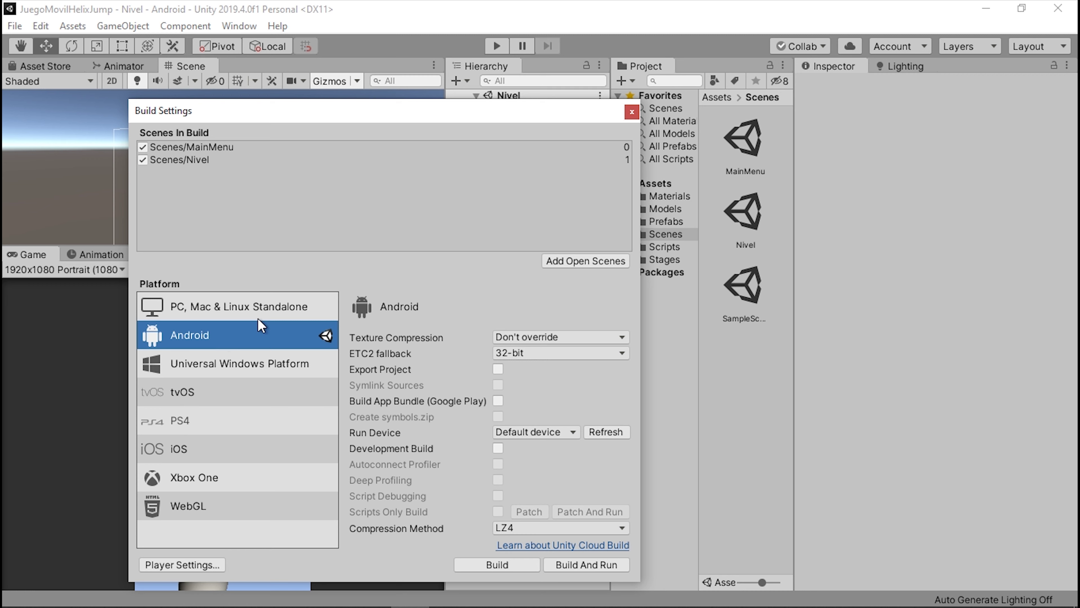
drag(473, 115, 499, 45)
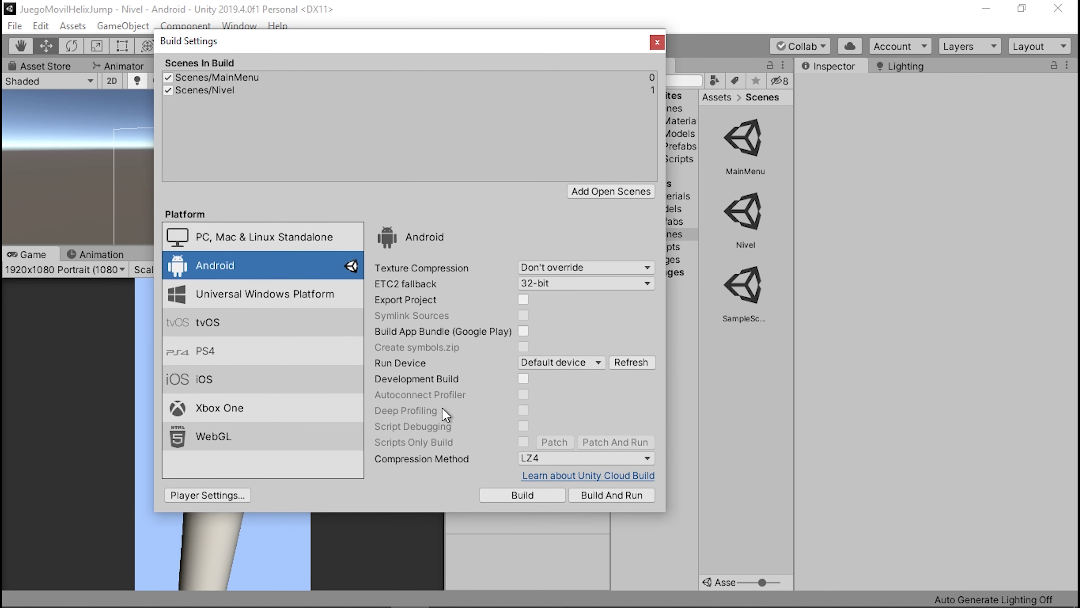
Step: In Player settings, replace DefaultCompany with the author's company name, leaving version 0.1
click(222, 491)
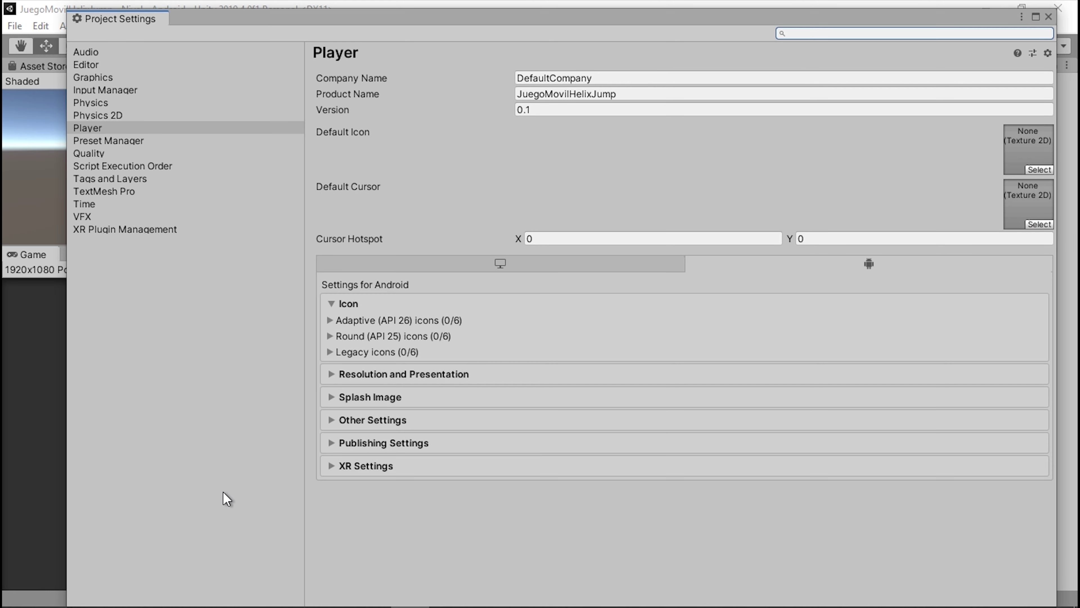
drag(465, 26, 409, 24)
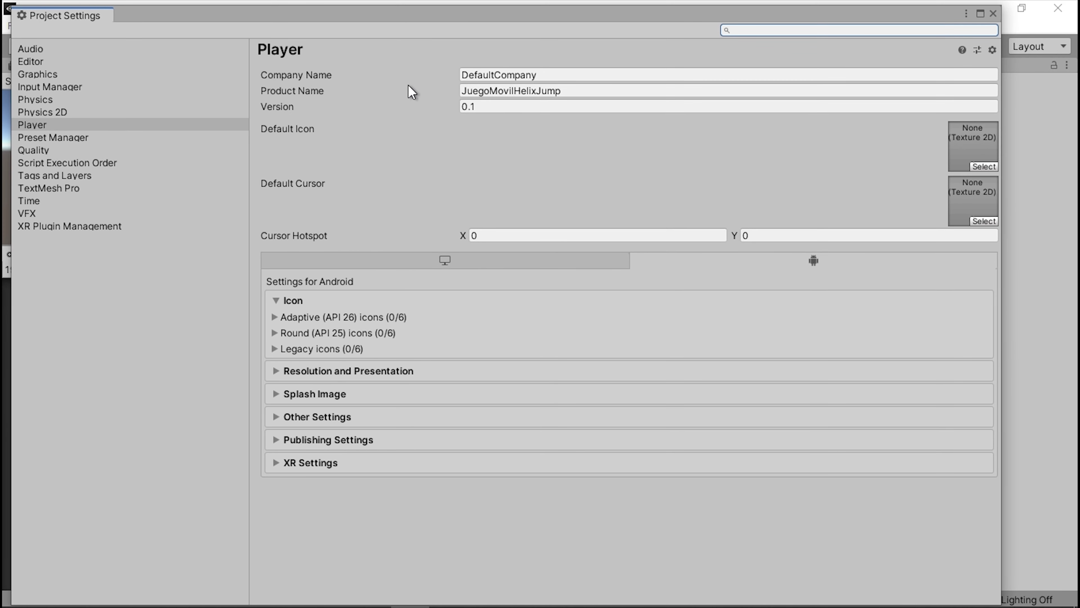
click(477, 92)
click(563, 76)
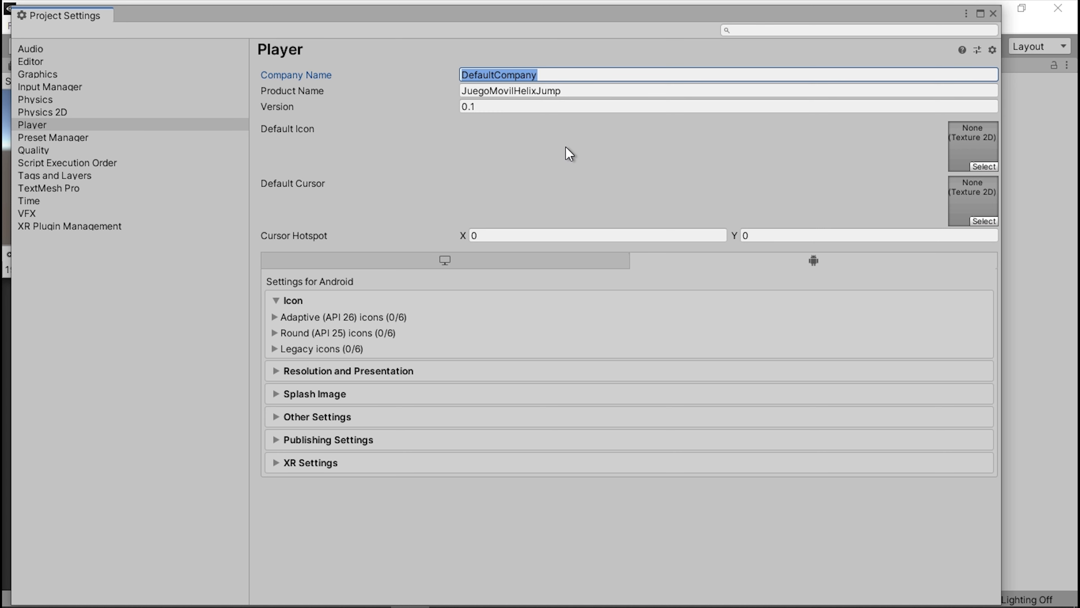
text(L)
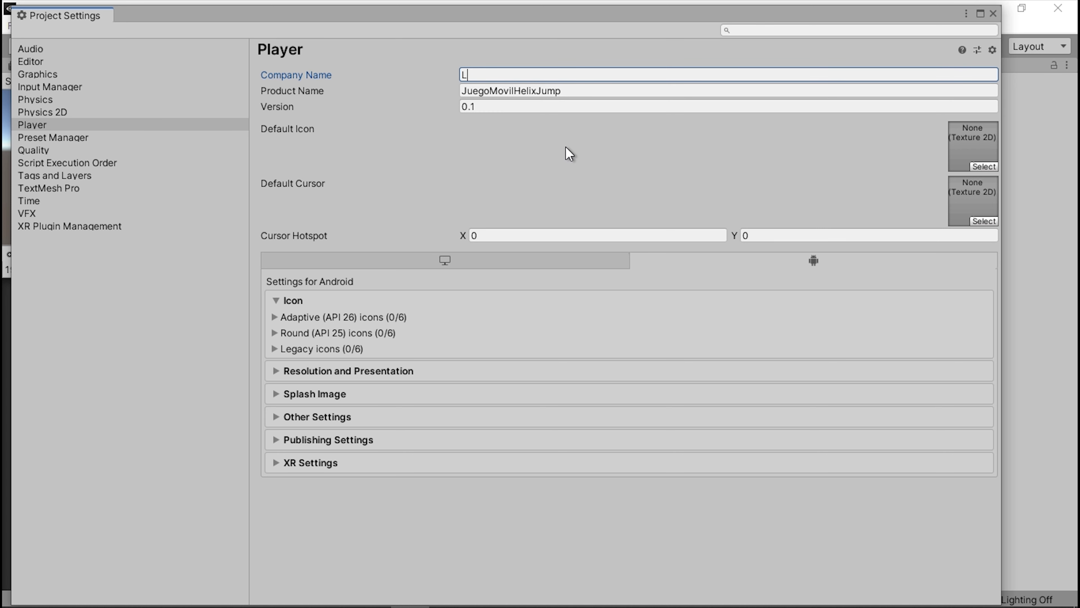
text(UianaryCompany)
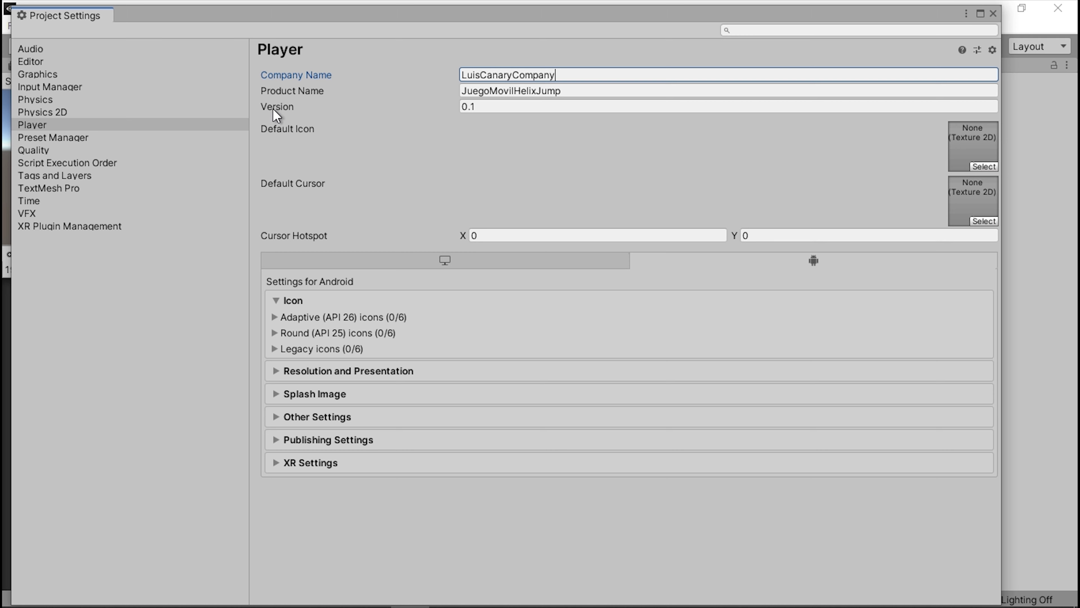
click(484, 107)
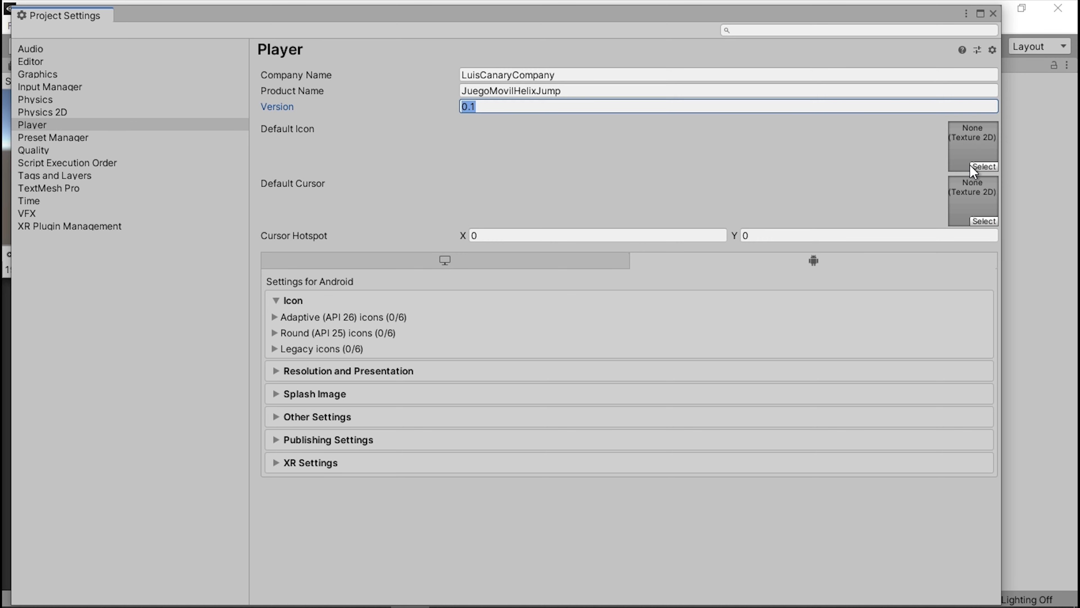
Step: Open the default icon texture picker and close it without choosing a texture
click(978, 166)
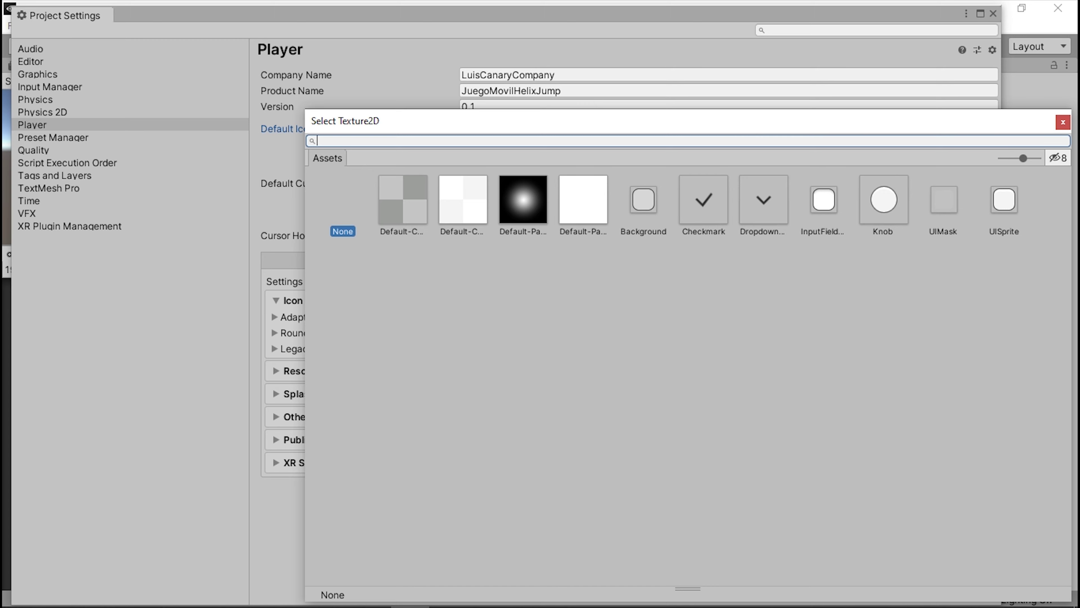
drag(753, 121, 599, 79)
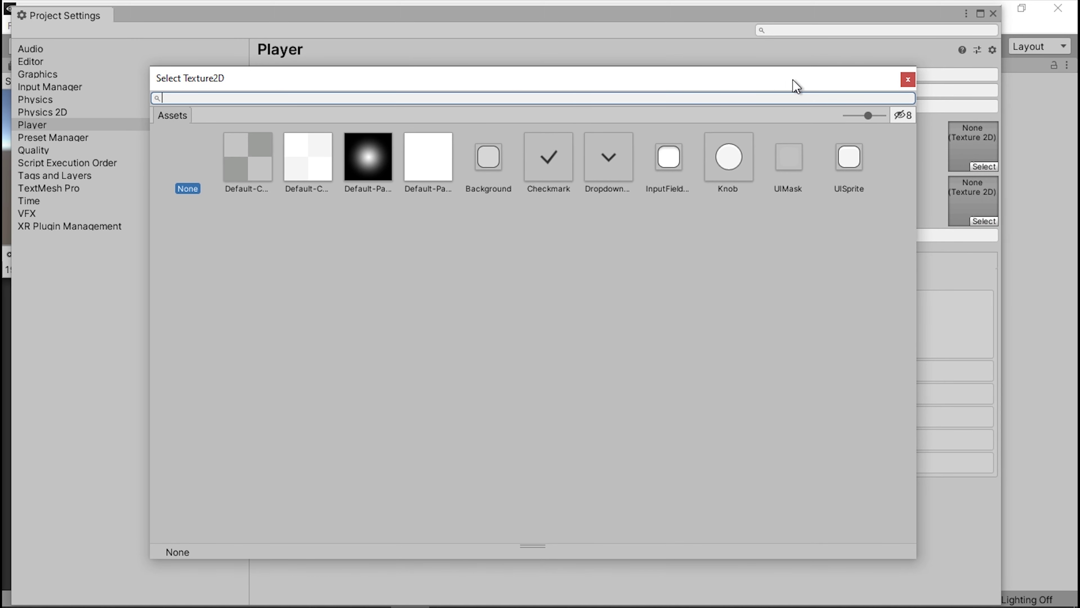
click(909, 81)
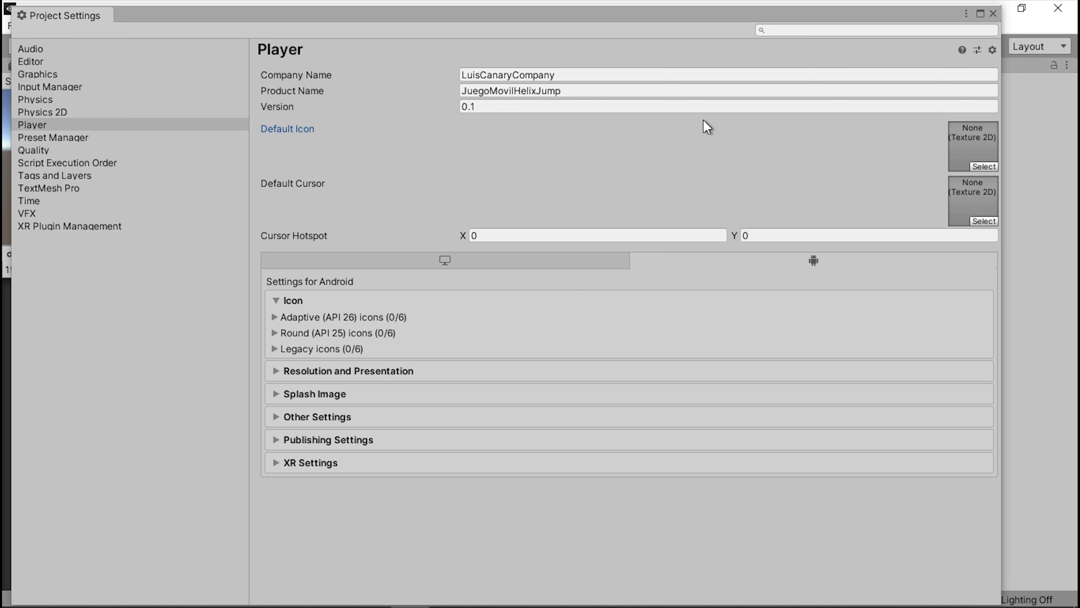
Step: Look through the adaptive icon slots, then collapse the Android Icon settings
click(280, 302)
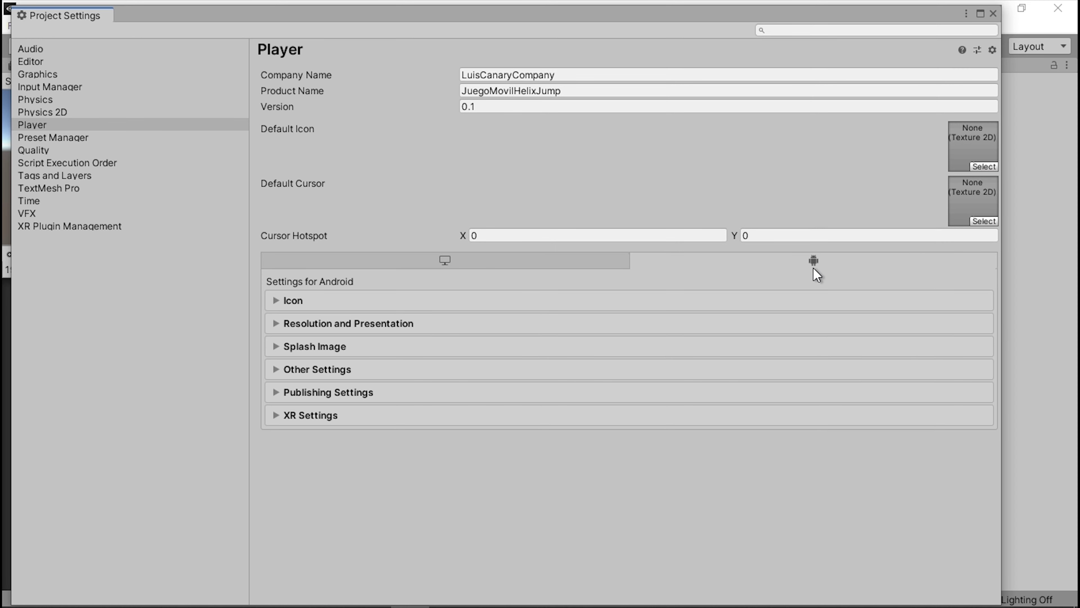
click(281, 303)
click(281, 314)
scroll(504, 382, down, 3)
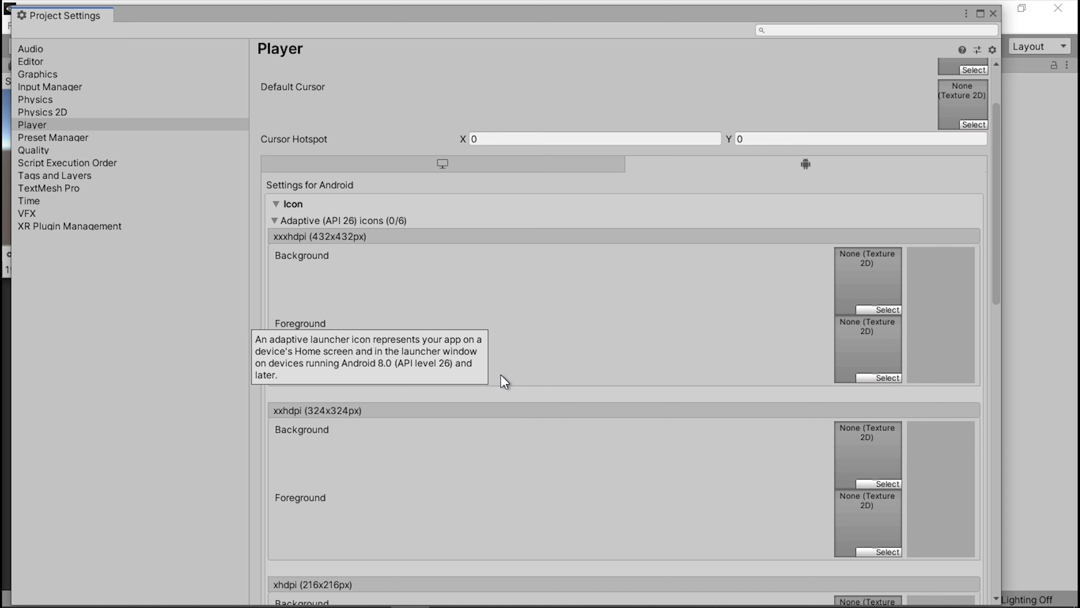
scroll(339, 395, down, 2)
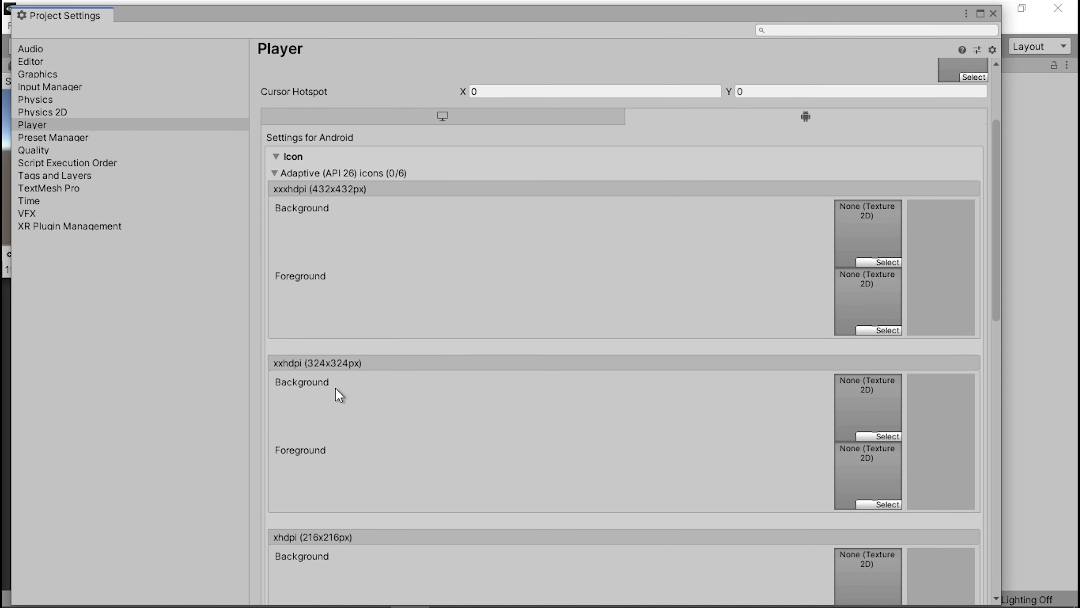
scroll(436, 326, down, 4)
scroll(818, 303, up, 6)
scroll(881, 298, up, 2)
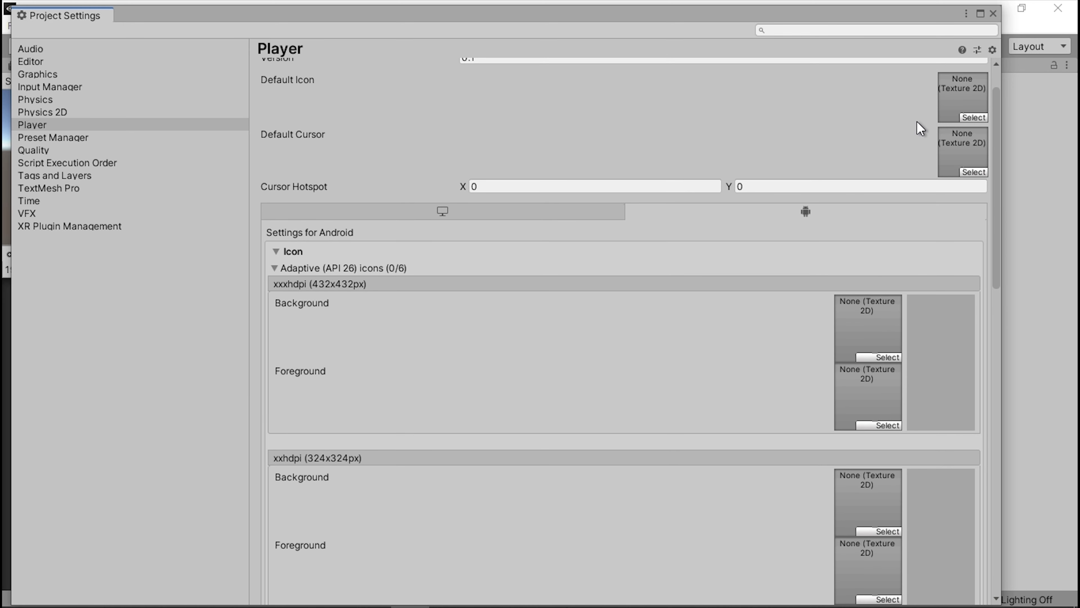
click(276, 252)
Step: Expand Resolution and Presentation, keep Default Orientation on Auto Rotation, then expand Splash Image
click(276, 324)
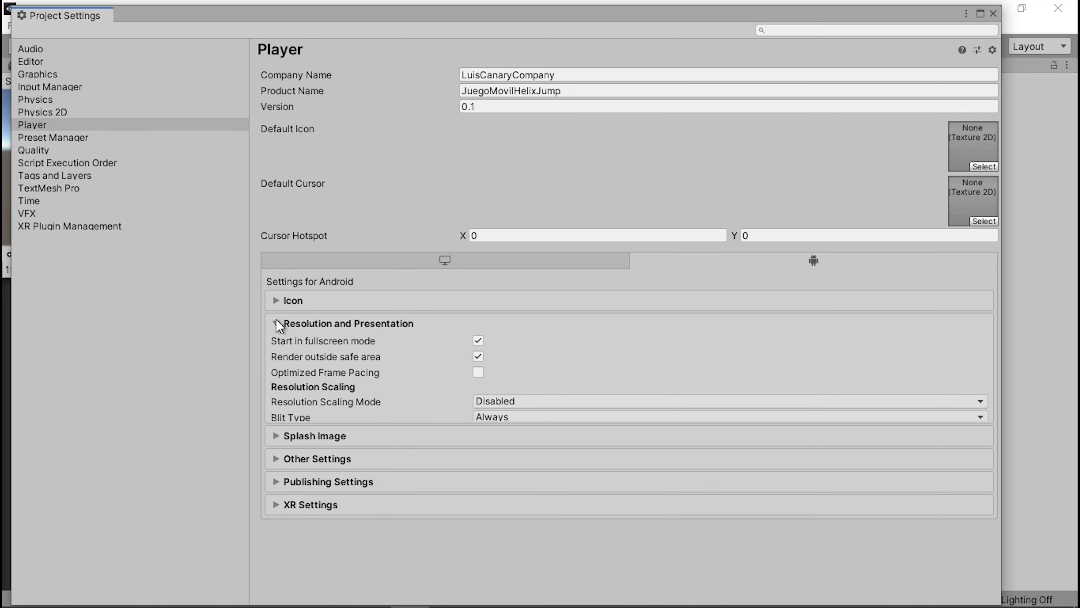
scroll(360, 195, down, 3)
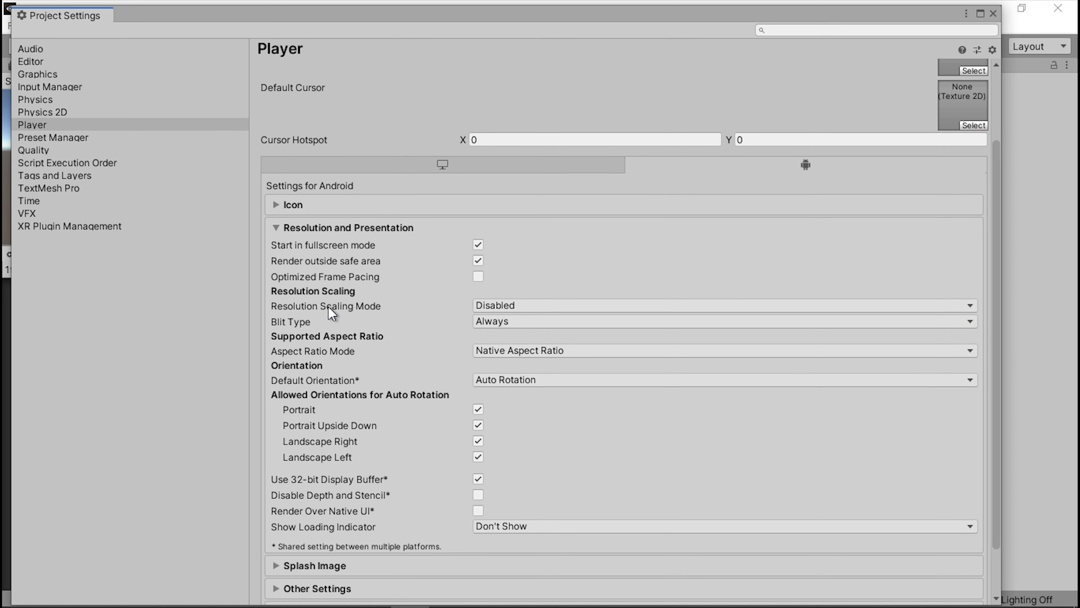
scroll(334, 311, down, 2)
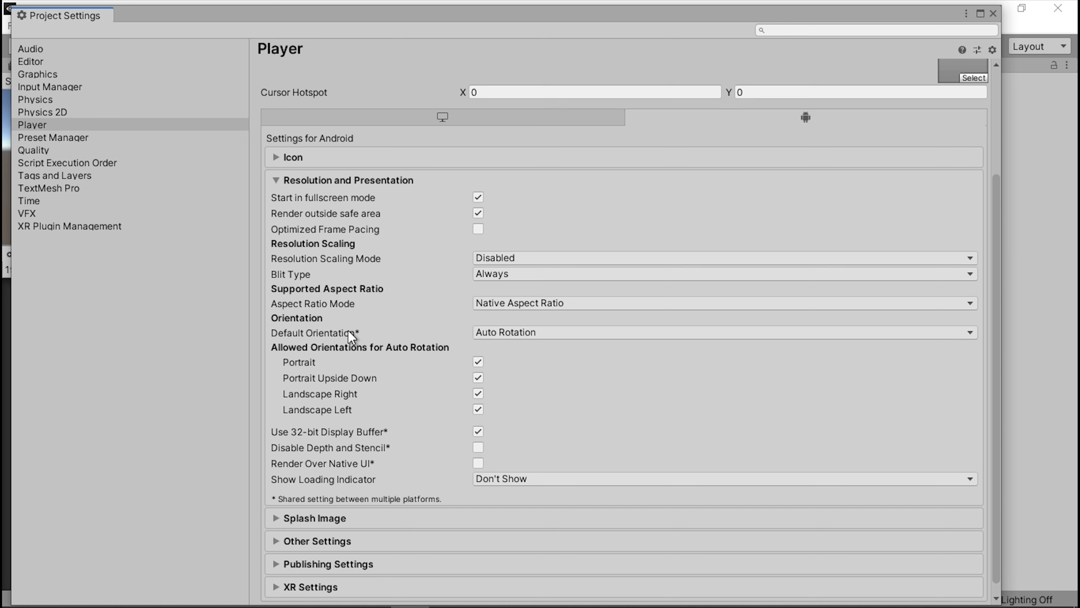
click(569, 332)
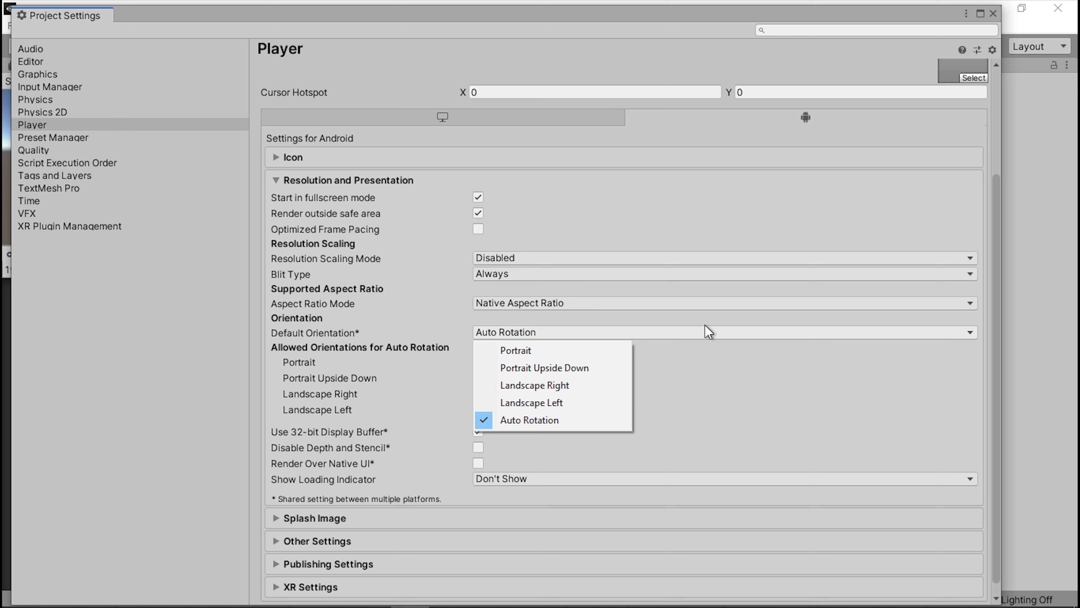
click(804, 367)
scroll(737, 346, down, 1)
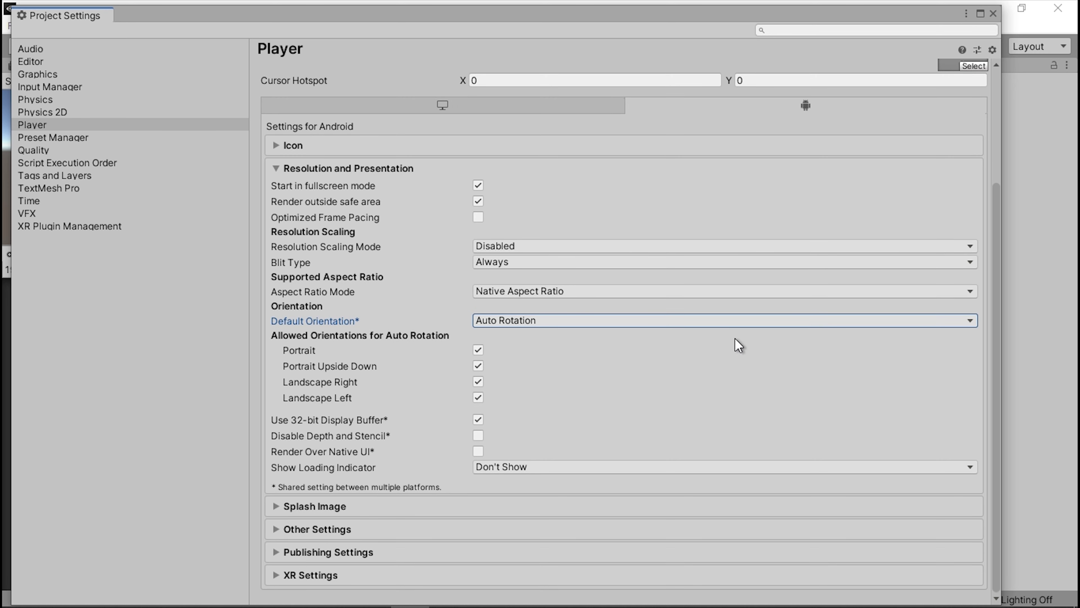
click(277, 509)
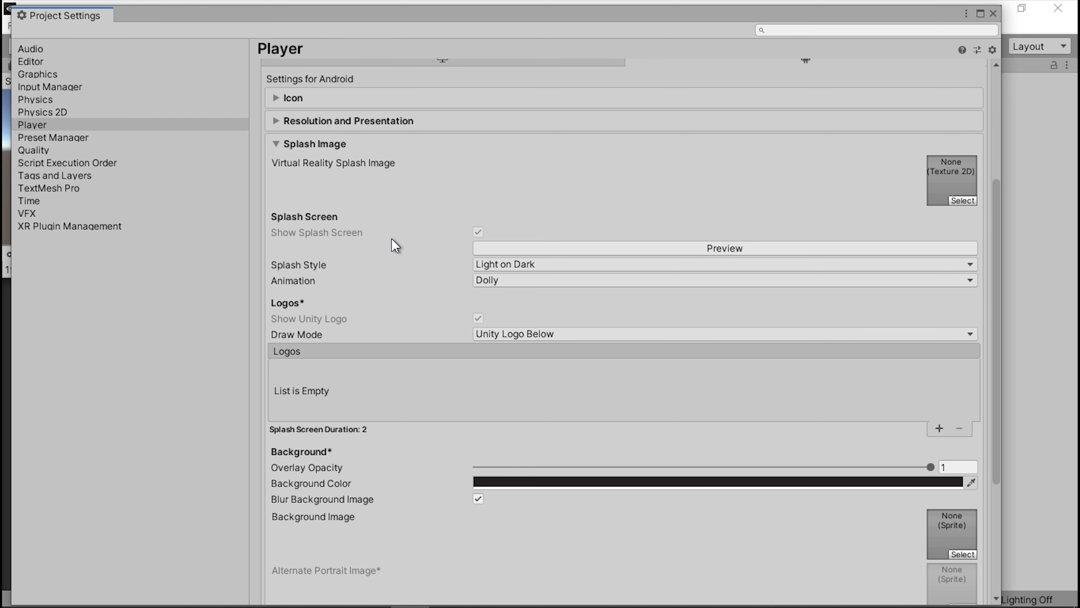
scroll(791, 221, down, 3)
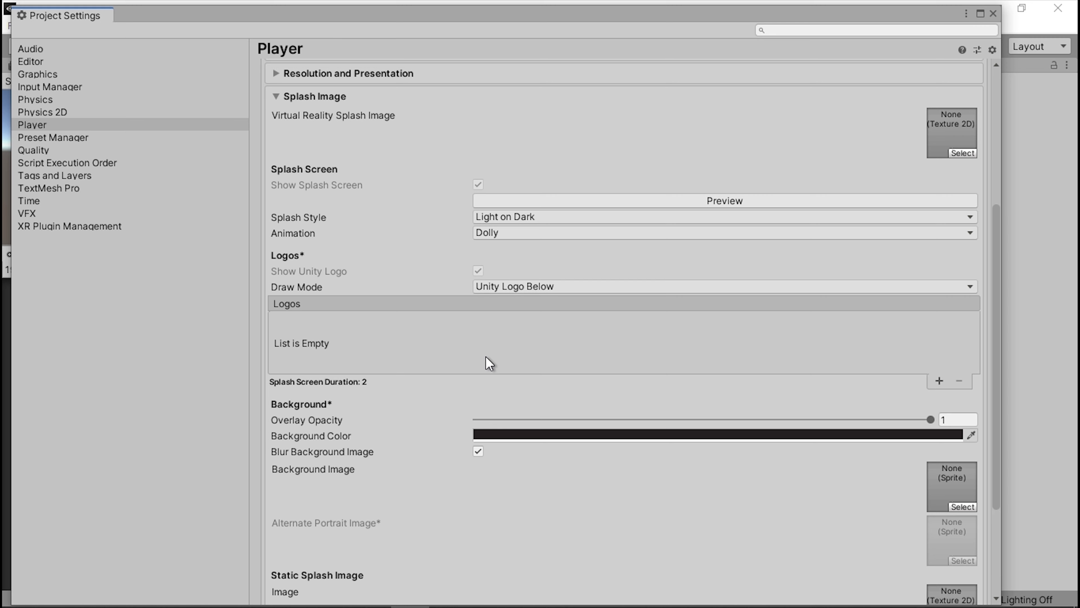
scroll(701, 365, down, 3)
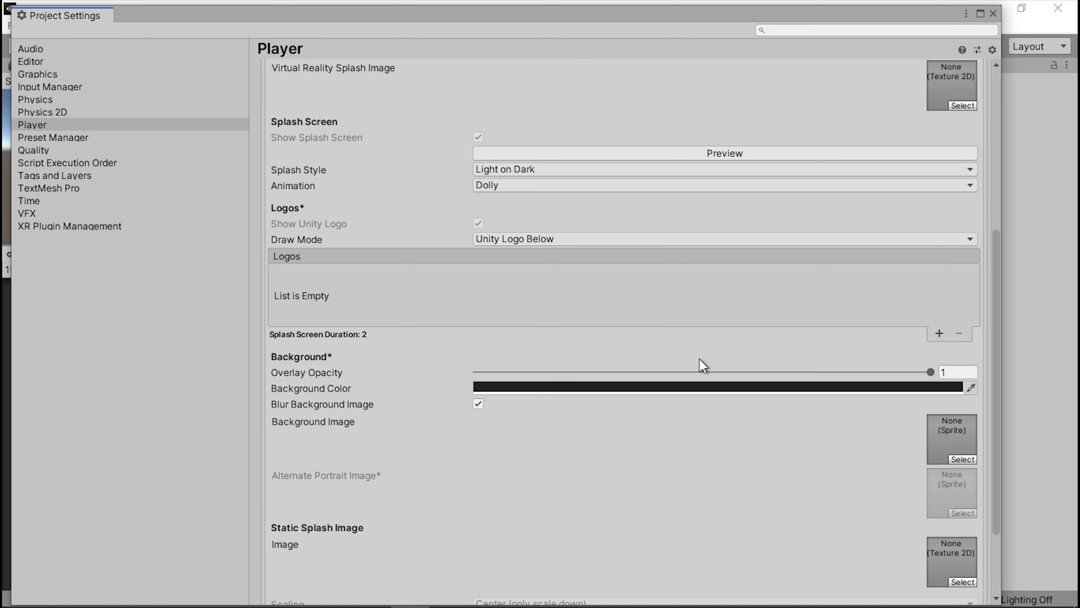
scroll(499, 296, down, 6)
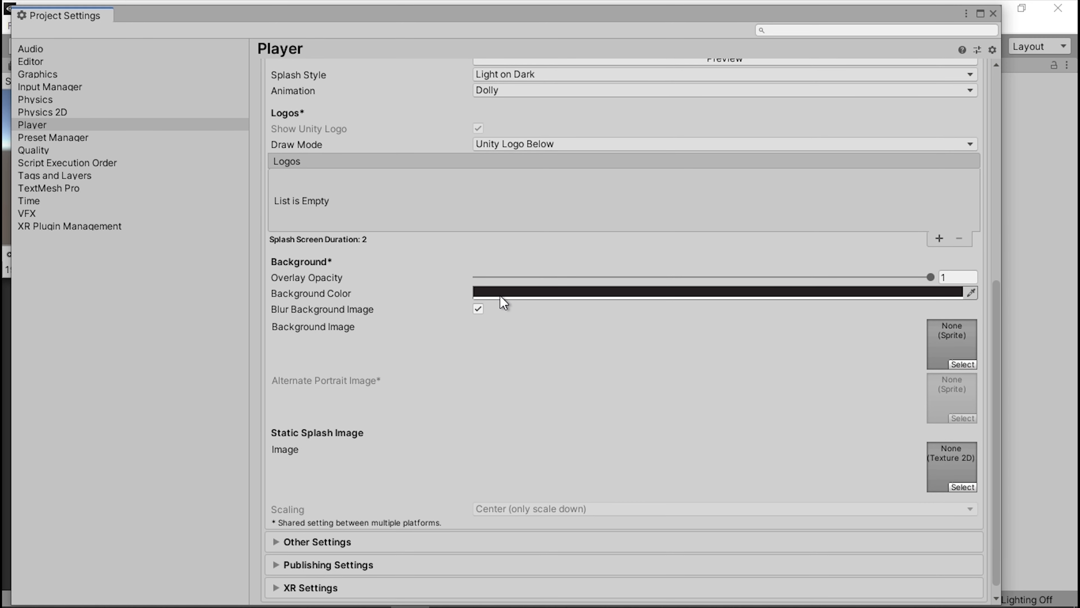
scroll(489, 316, up, 3)
scroll(482, 313, up, 3)
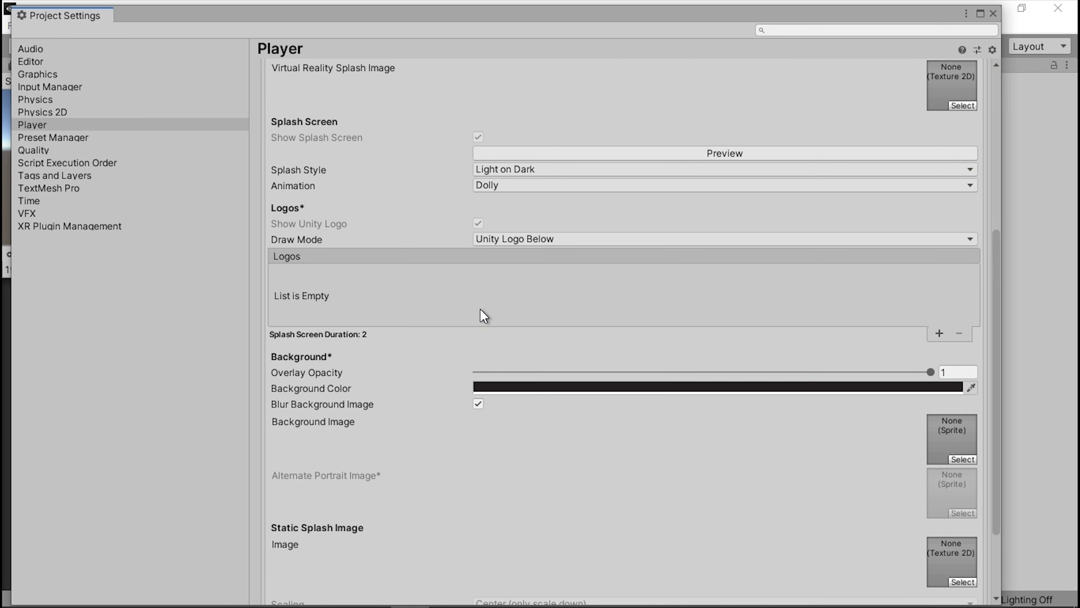
Step: Preview the splash screen in the Game view, rearranging the Build and Project Settings windows
scroll(553, 221, up, 3)
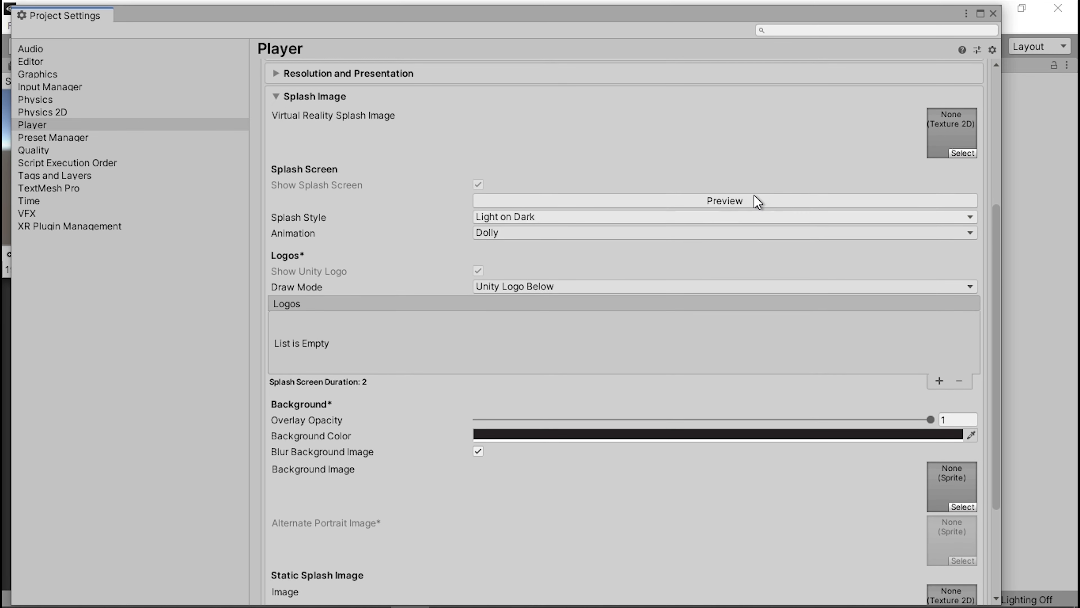
click(732, 200)
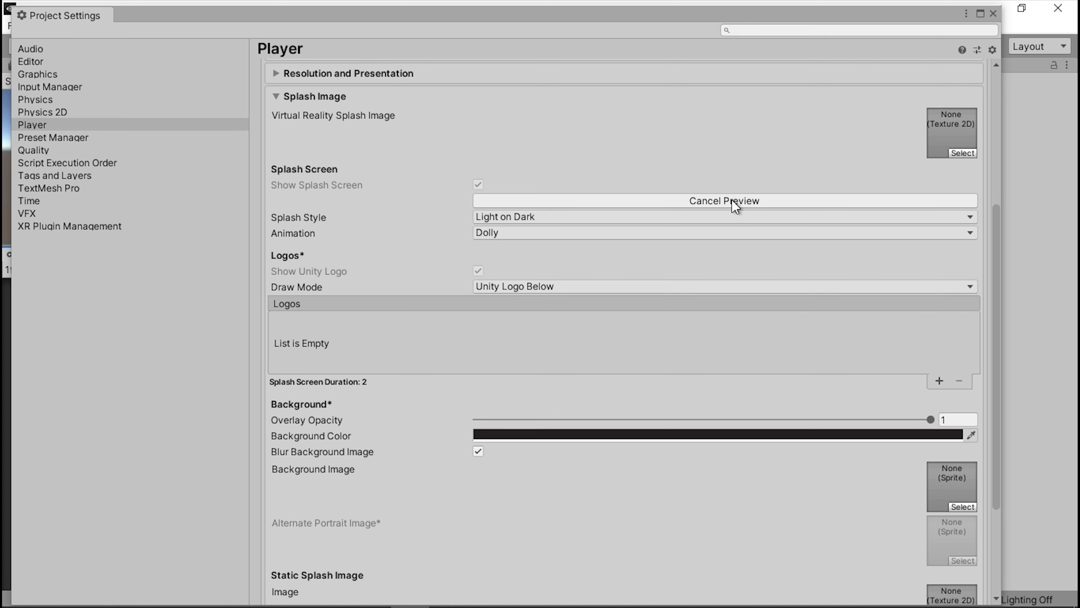
drag(595, 24, 482, 78)
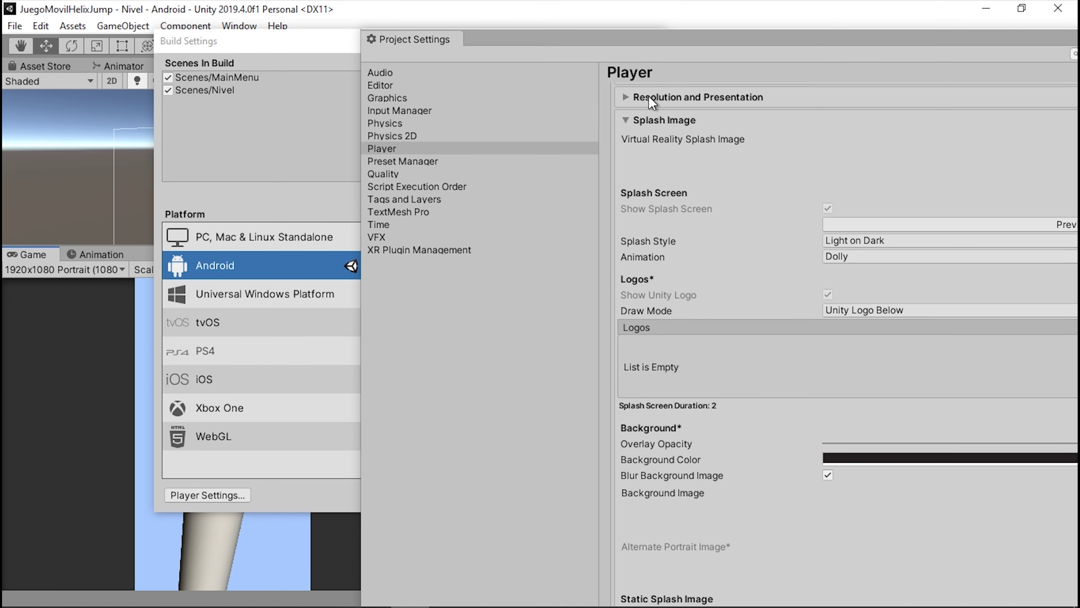
drag(826, 54, 775, 59)
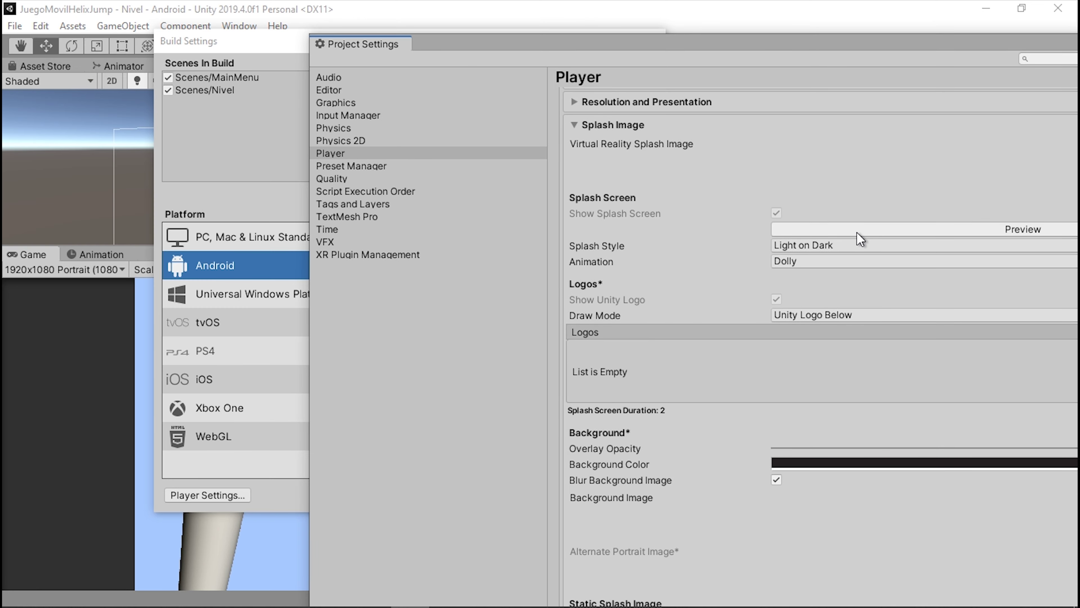
click(294, 30)
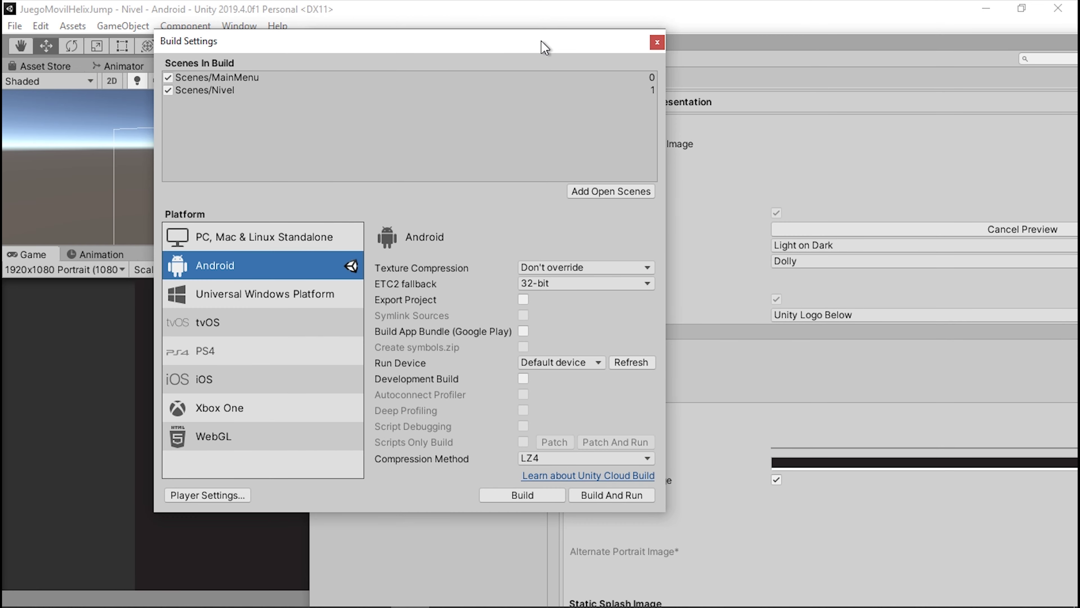
drag(545, 43, 668, 125)
mouse_move(320, 44)
mouse_down()
mouse_move(131, 139)
mouse_move(797, 193)
mouse_move(679, 107)
mouse_up()
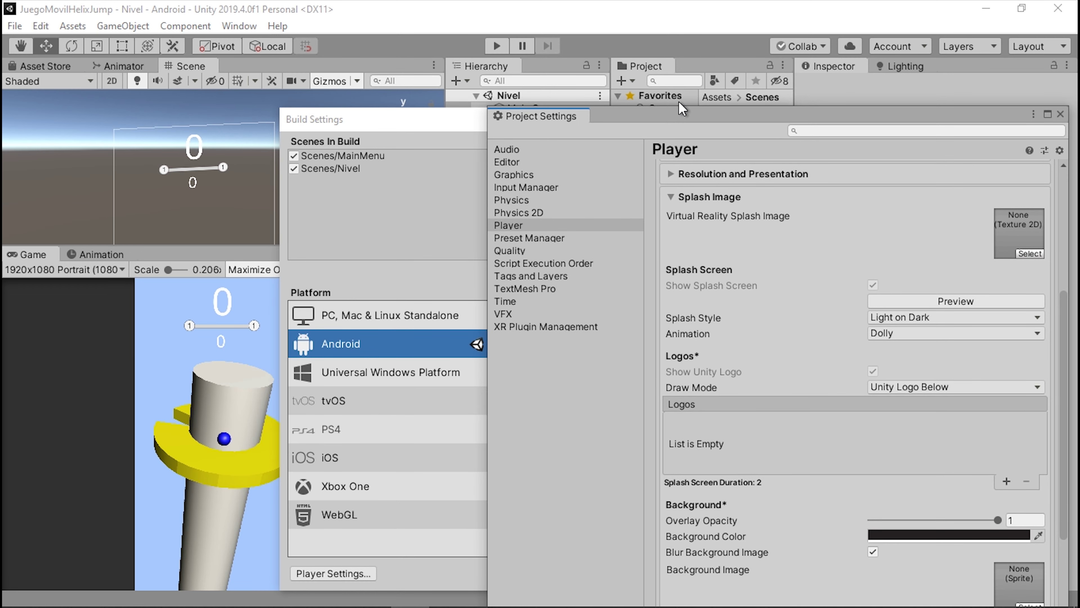
drag(396, 124, 523, 123)
click(970, 142)
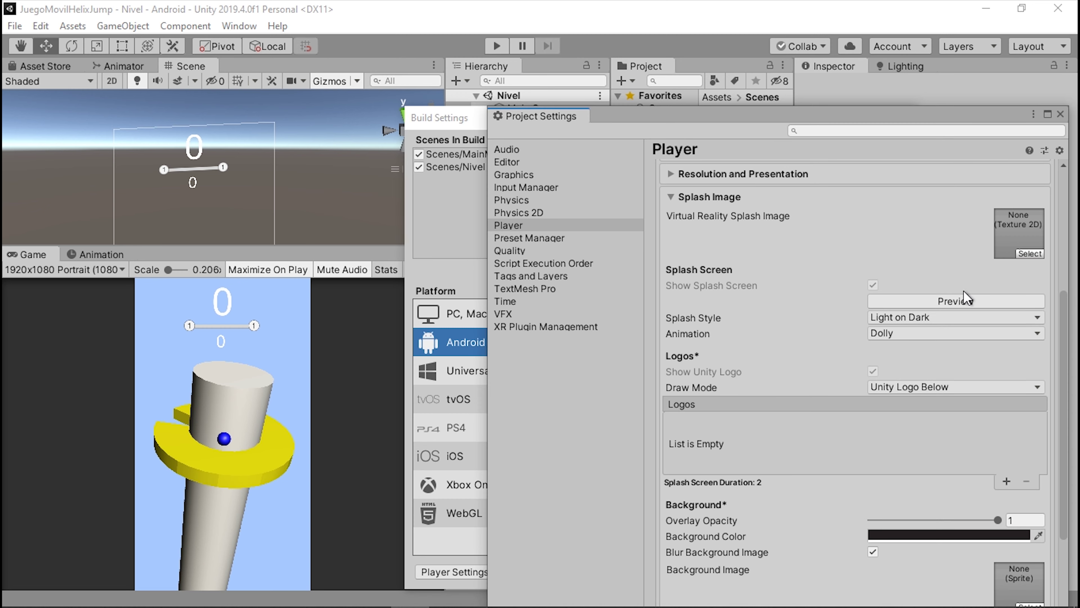
click(966, 300)
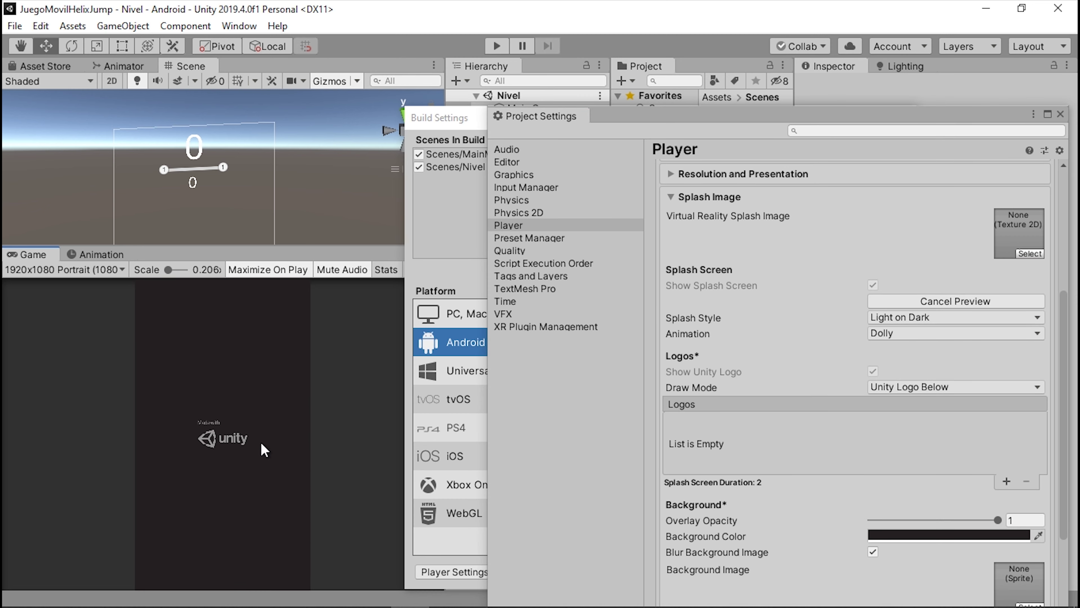
Step: Move the Project Settings window up-left and enlarge it to fill most of the editor
drag(847, 123, 504, 78)
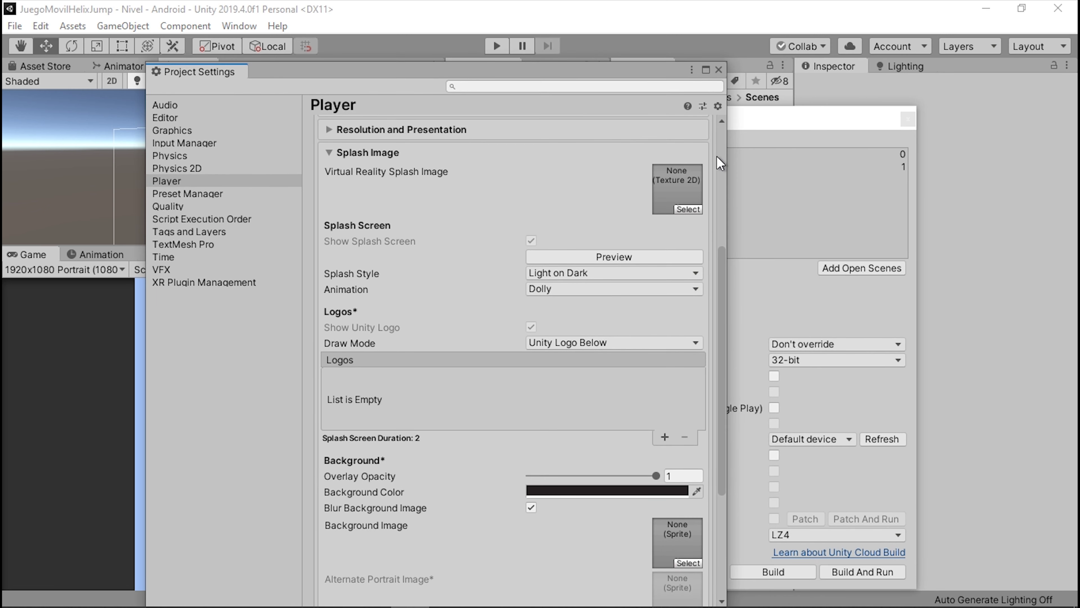
drag(727, 158, 1013, 159)
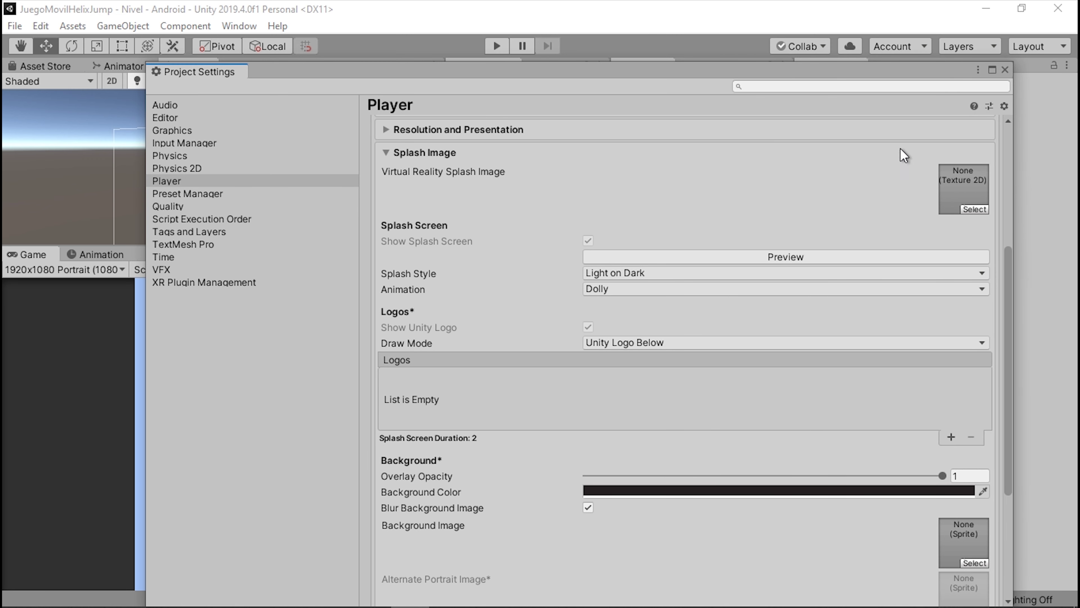
drag(662, 85, 603, 76)
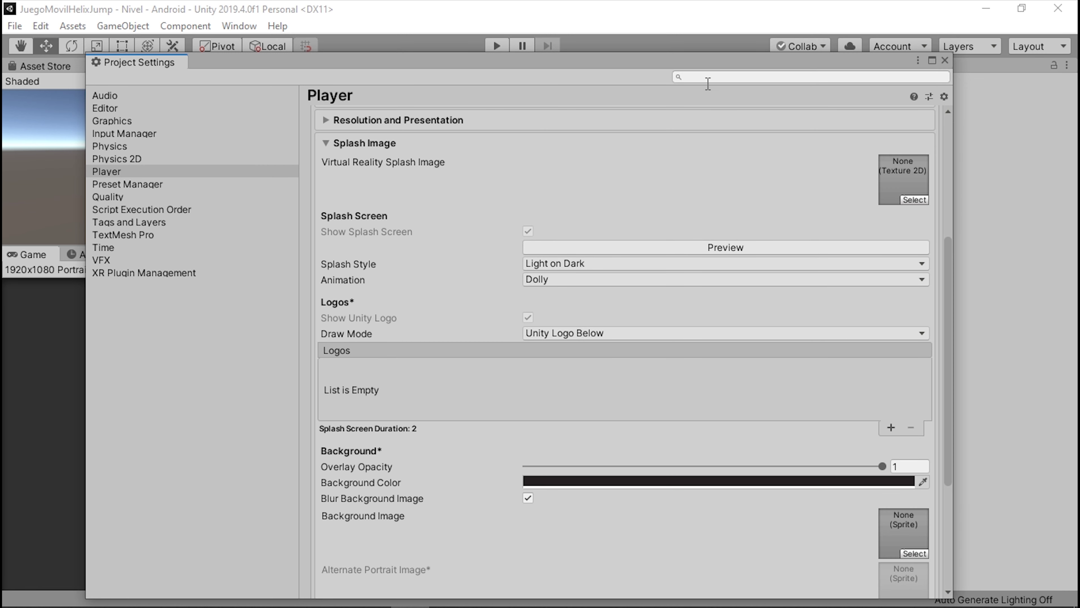
drag(681, 54, 682, 17)
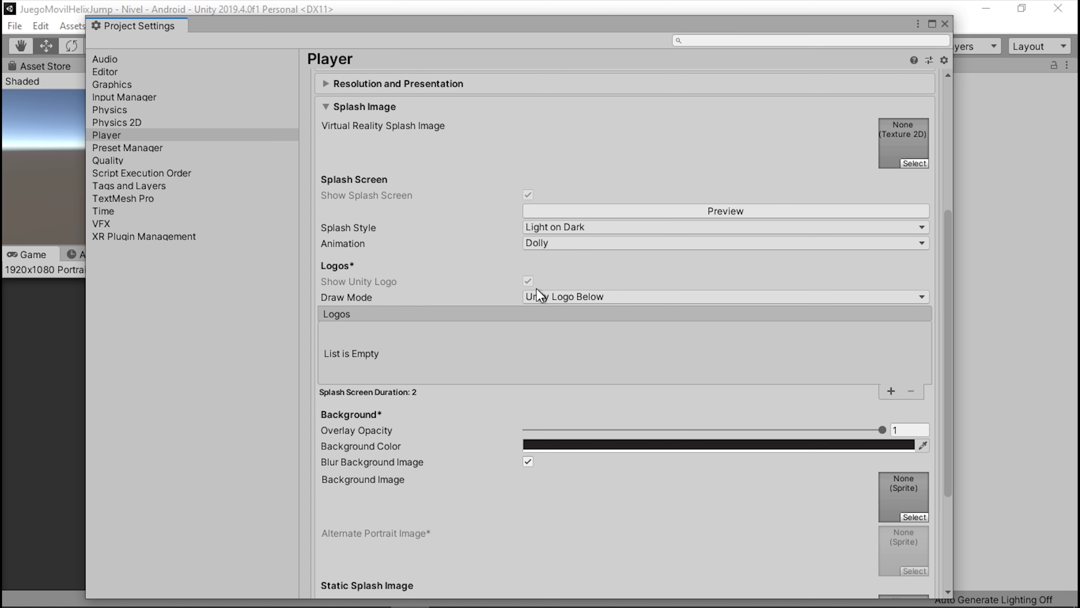
Step: Collapse Splash Image, expand Android Other Settings and scroll down to Identification
click(343, 107)
click(339, 379)
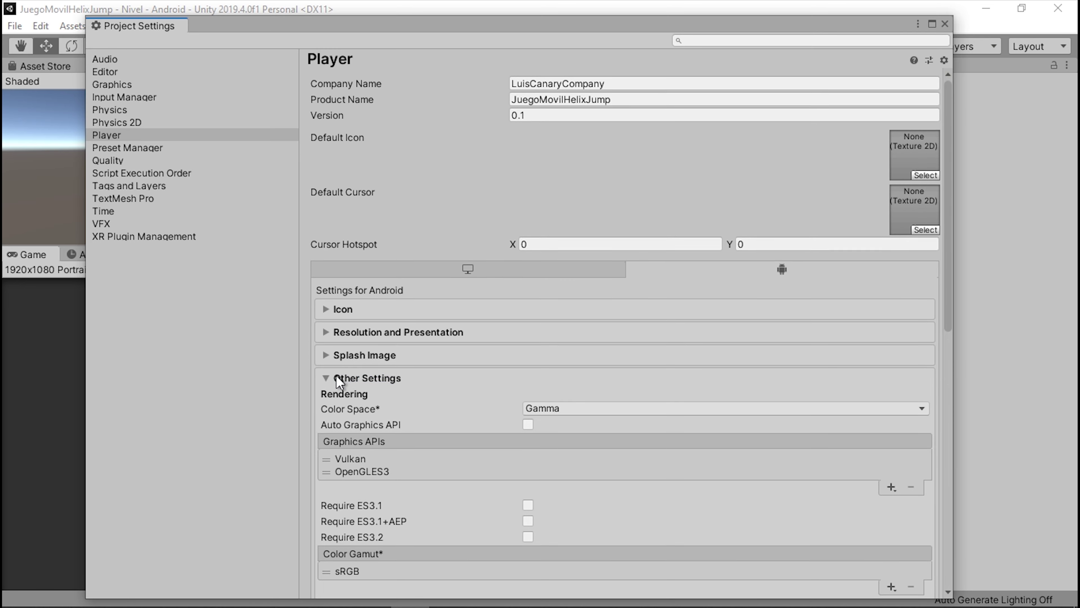
scroll(409, 283, down, 5)
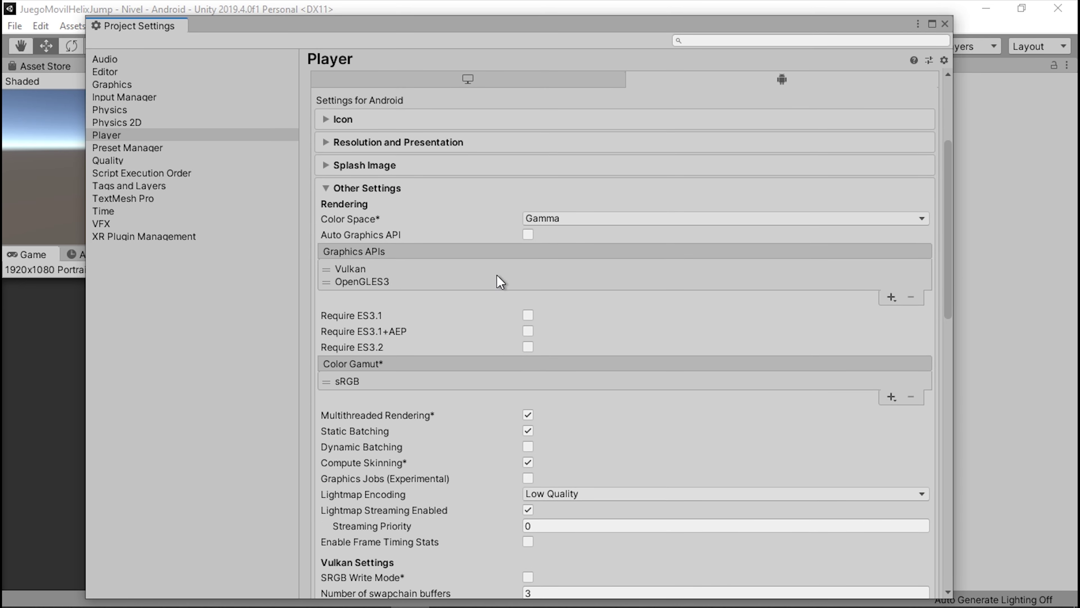
scroll(484, 243, down, 3)
scroll(510, 184, down, 3)
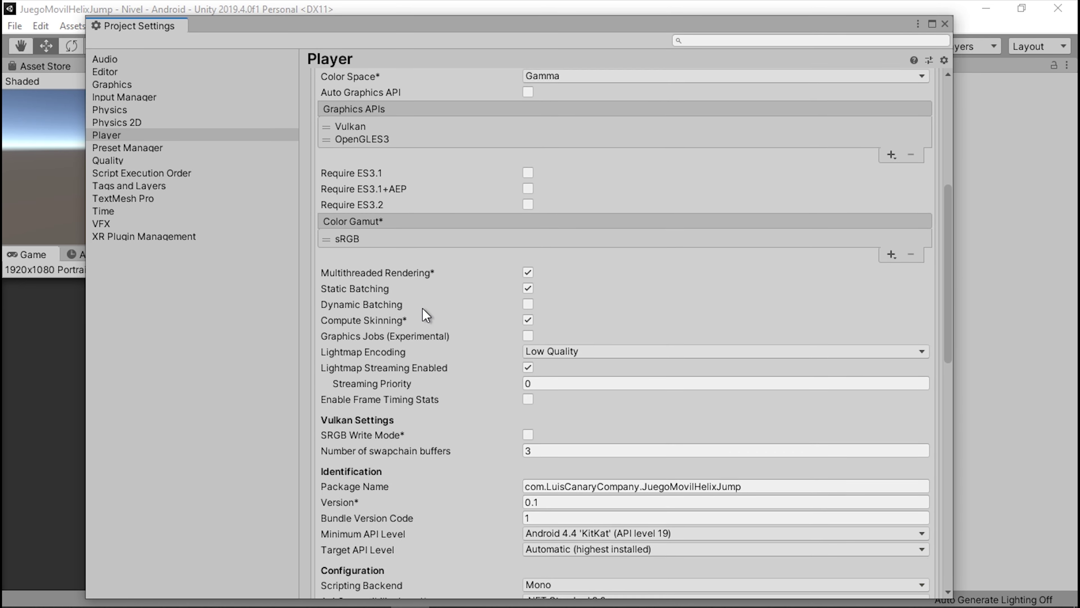
scroll(426, 258, down, 2)
scroll(426, 258, down, 2)
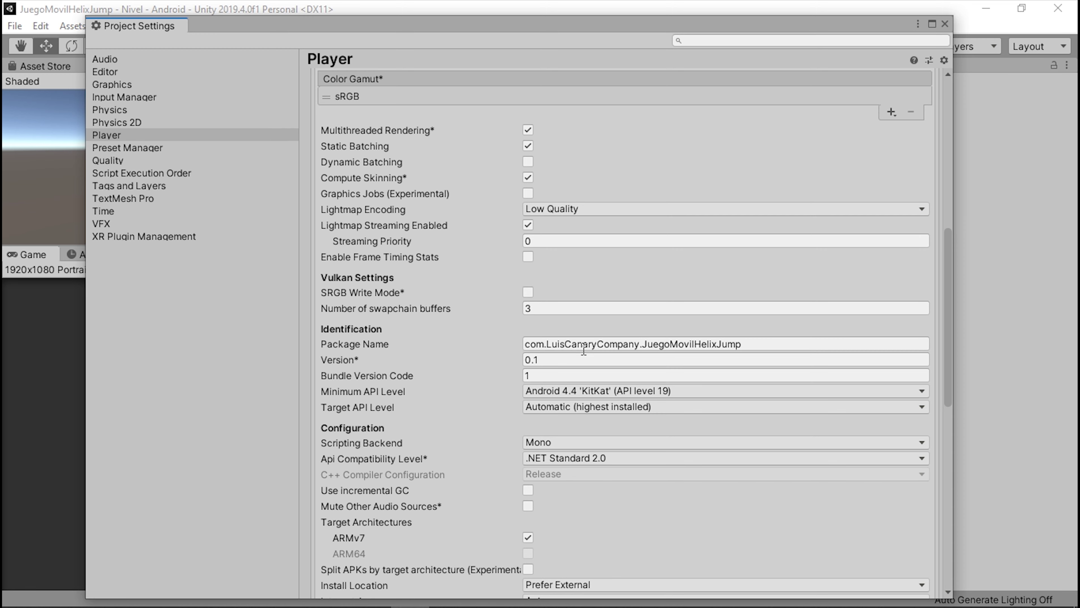
Step: Select the JuegoMovilHelixJump part of the Package Name field
click(595, 344)
double_click(596, 344)
click(680, 344)
double_click(682, 344)
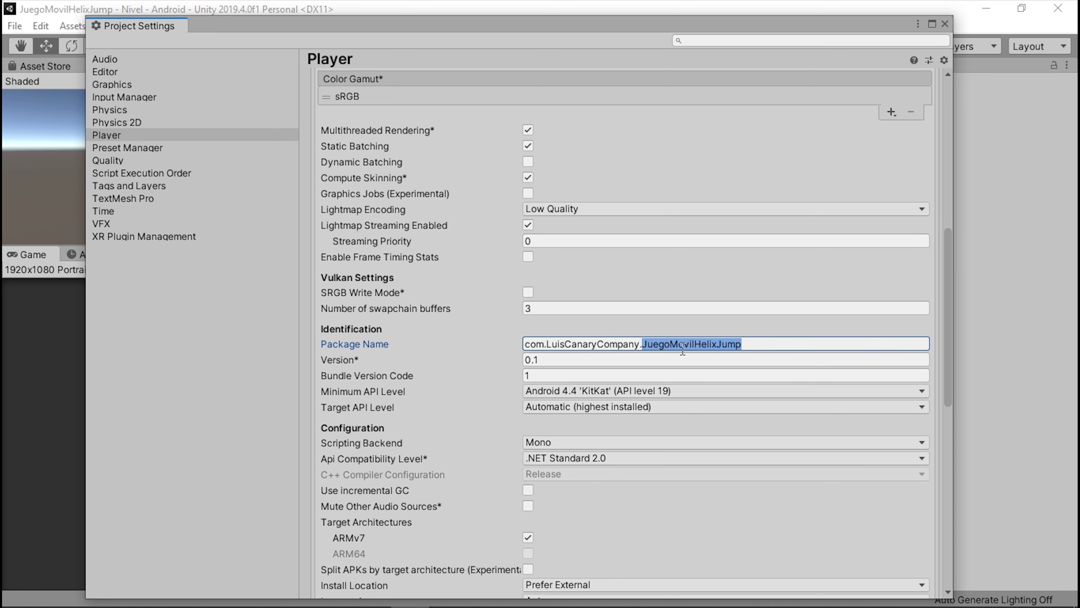
scroll(531, 327, down, 2)
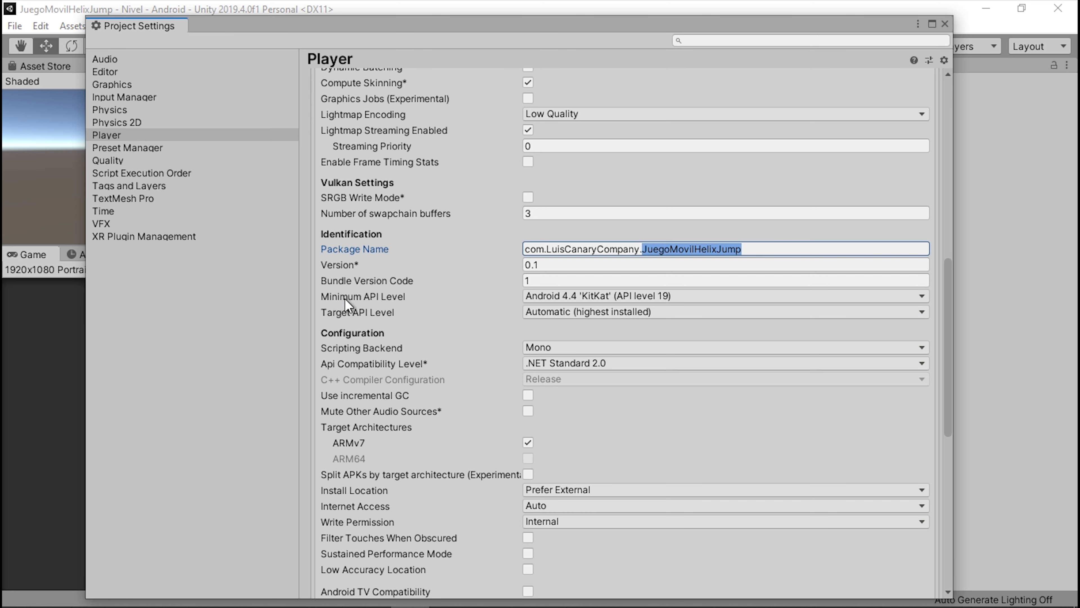
Step: Keep the minimum API level at Android 4.4 'KitKat' (API 19)
click(612, 296)
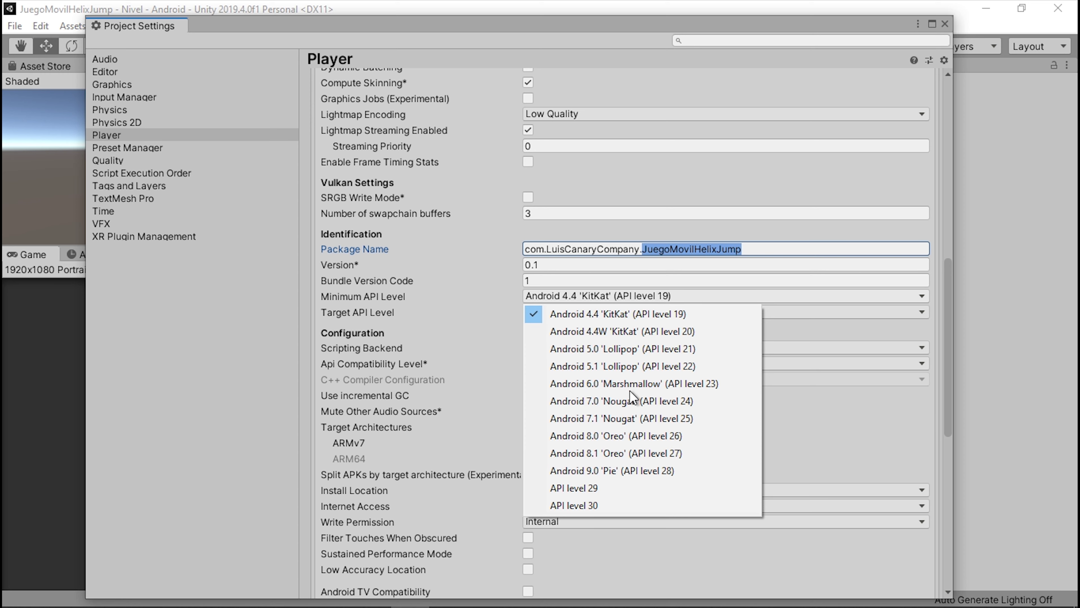
click(624, 298)
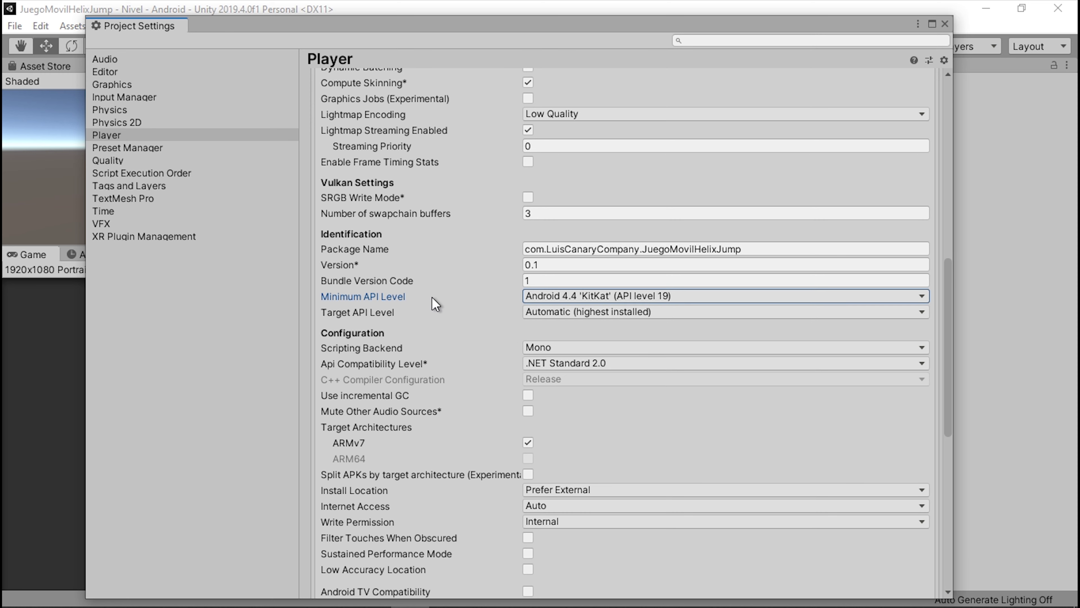
click(592, 298)
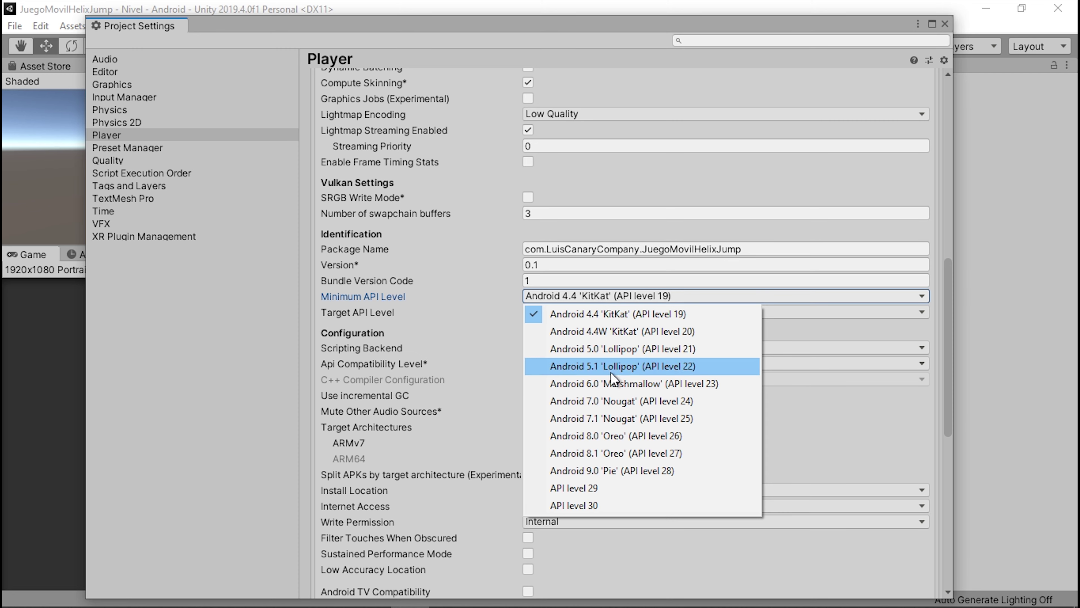
click(585, 299)
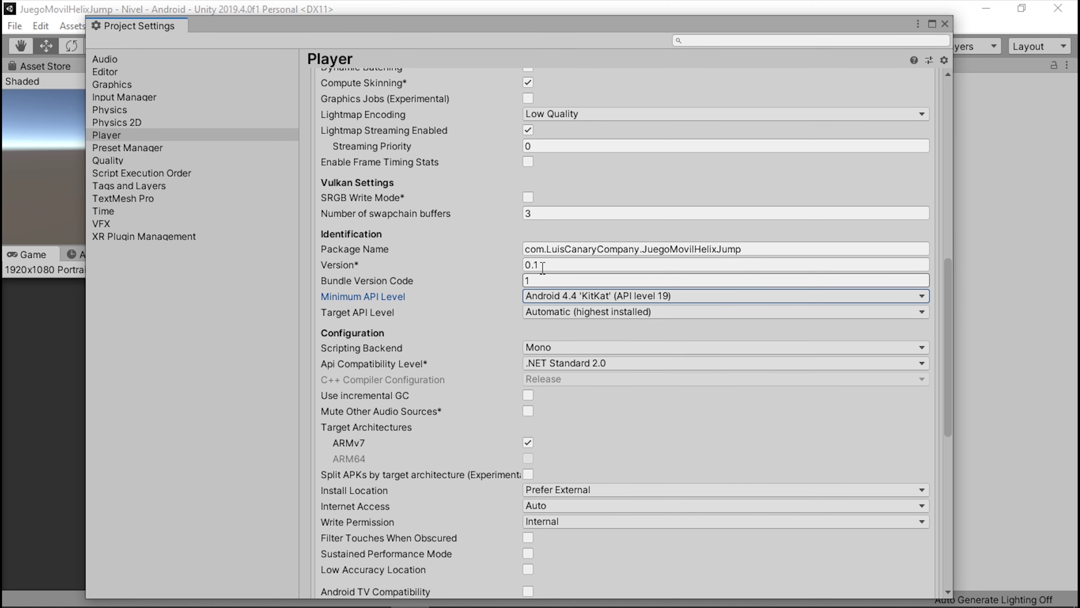
Step: Scroll down and expand the Publishing Settings section to review it
scroll(449, 279, down, 1)
scroll(448, 279, down, 3)
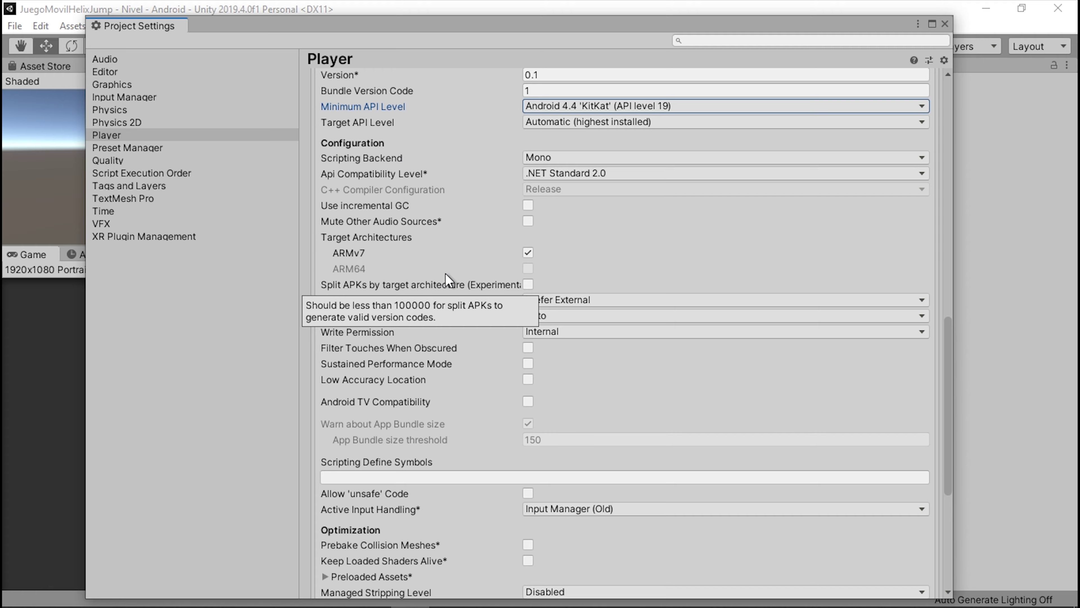
scroll(448, 279, down, 6)
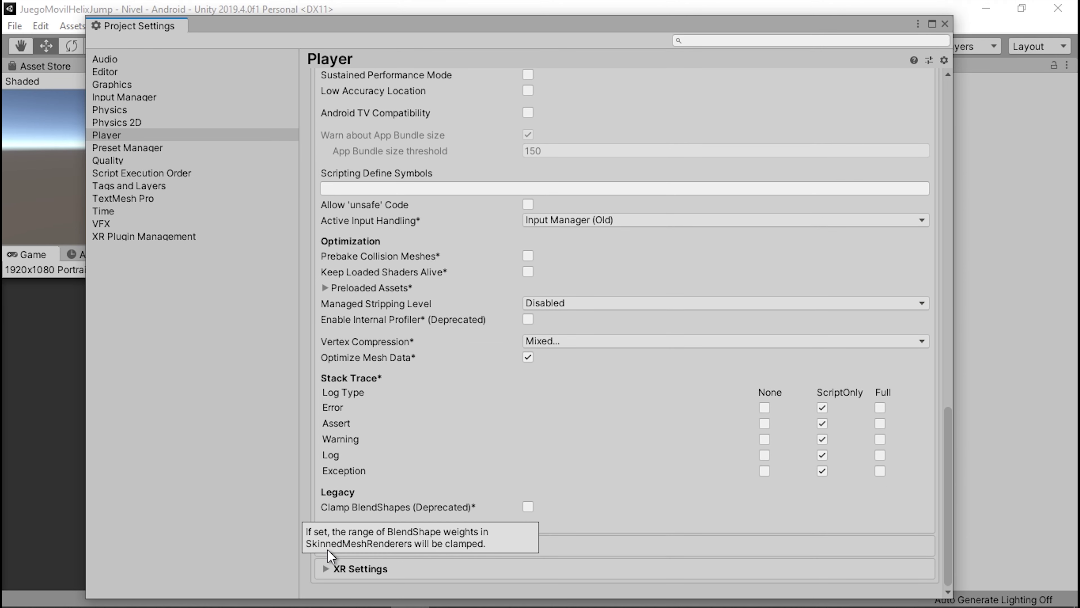
click(340, 546)
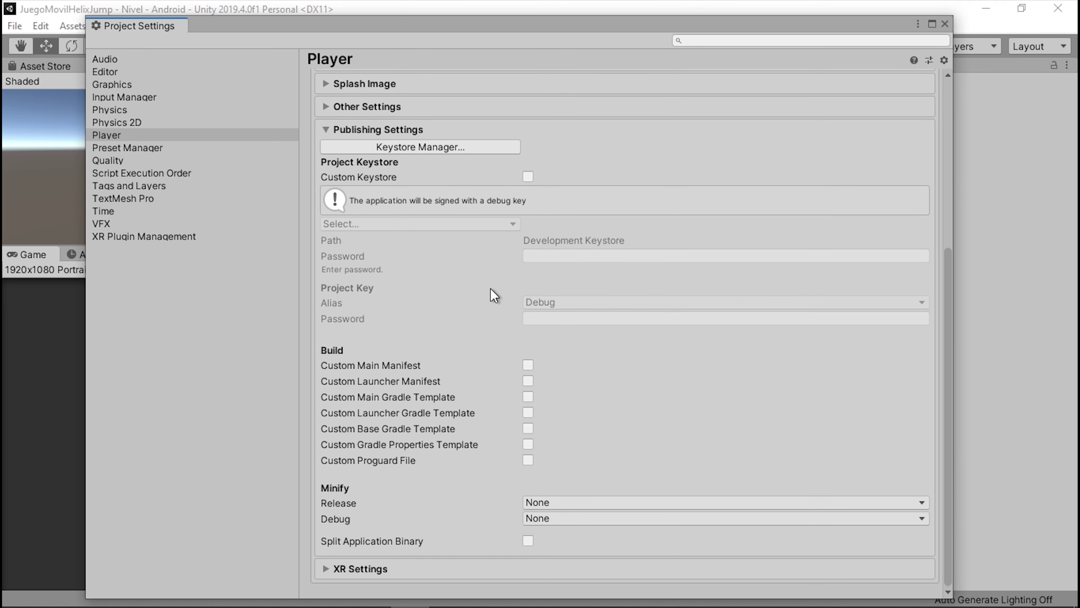
scroll(494, 295, up, 5)
Step: Close Project Settings, centre Build Settings and start the Android build, prompting to save Helix.apk
click(945, 25)
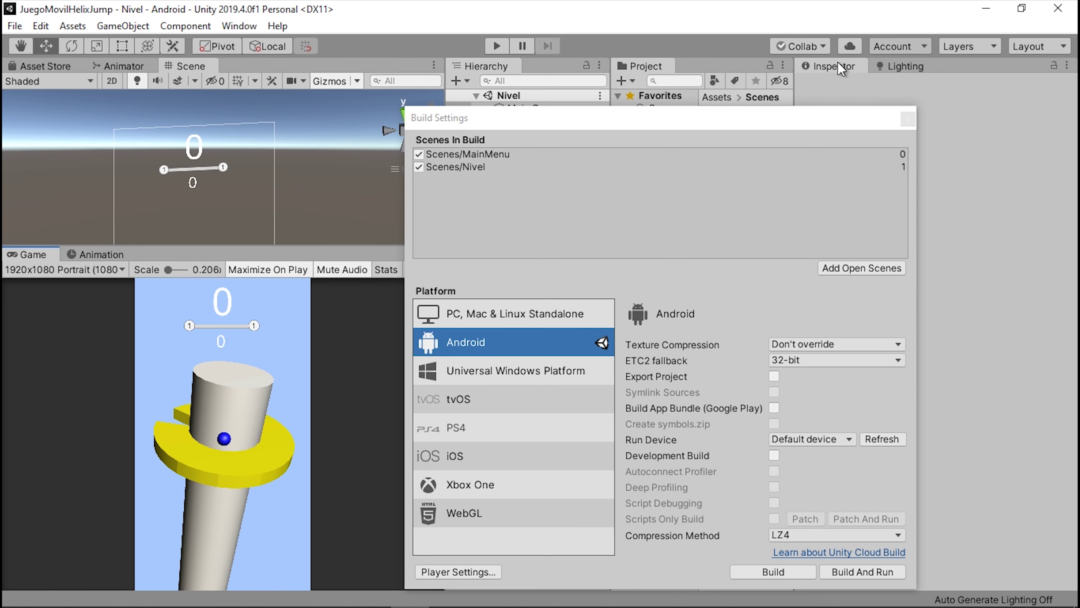
drag(533, 114, 417, 87)
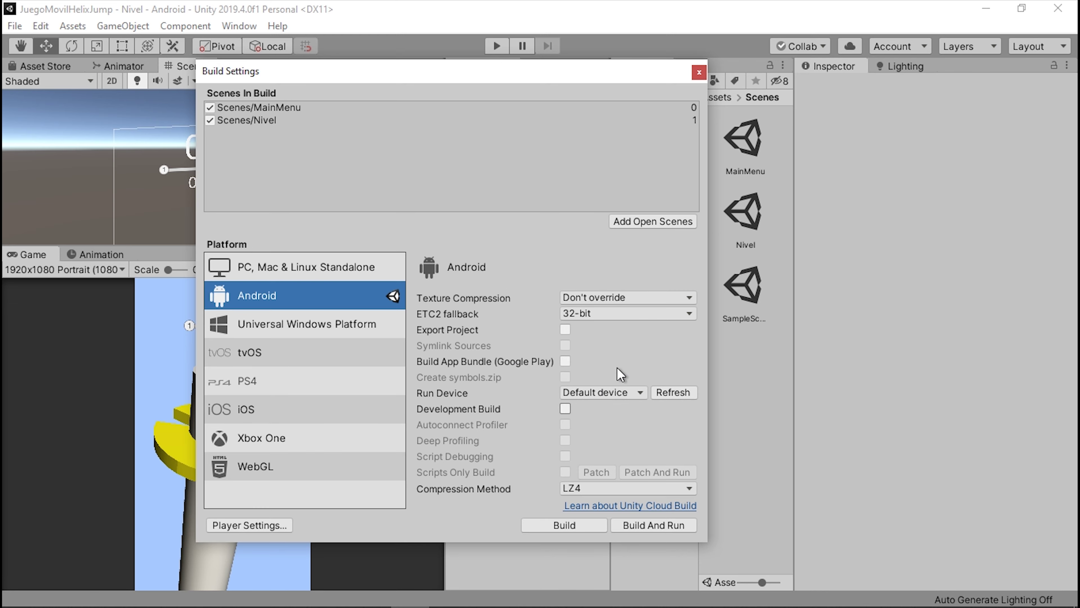
click(594, 528)
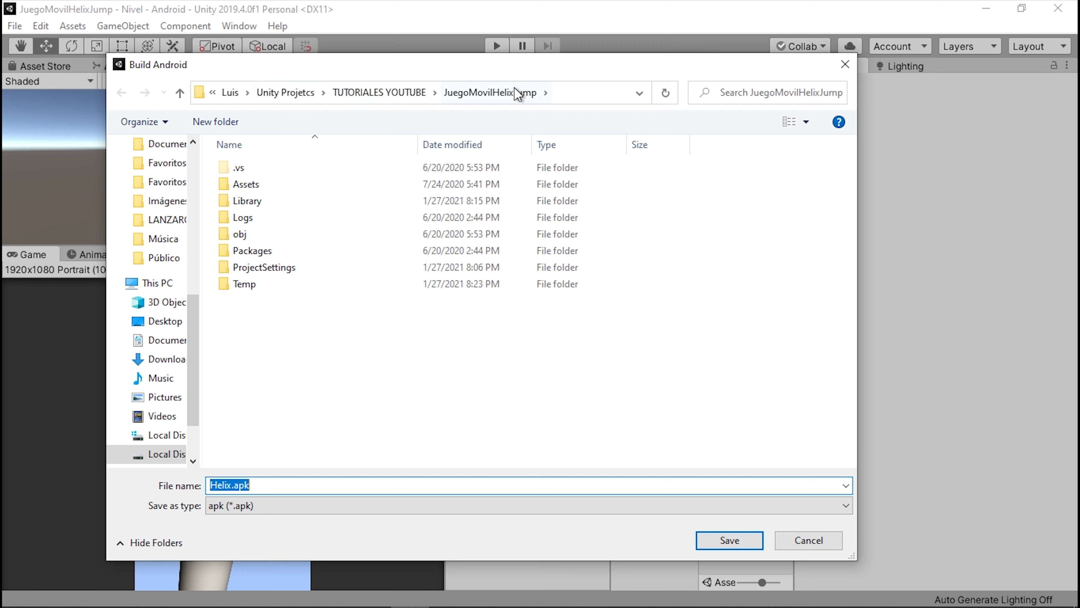
Step: Create a new APKS folder in the JuegoMovilHelixJump project folder and open it
click(217, 122)
text(A)
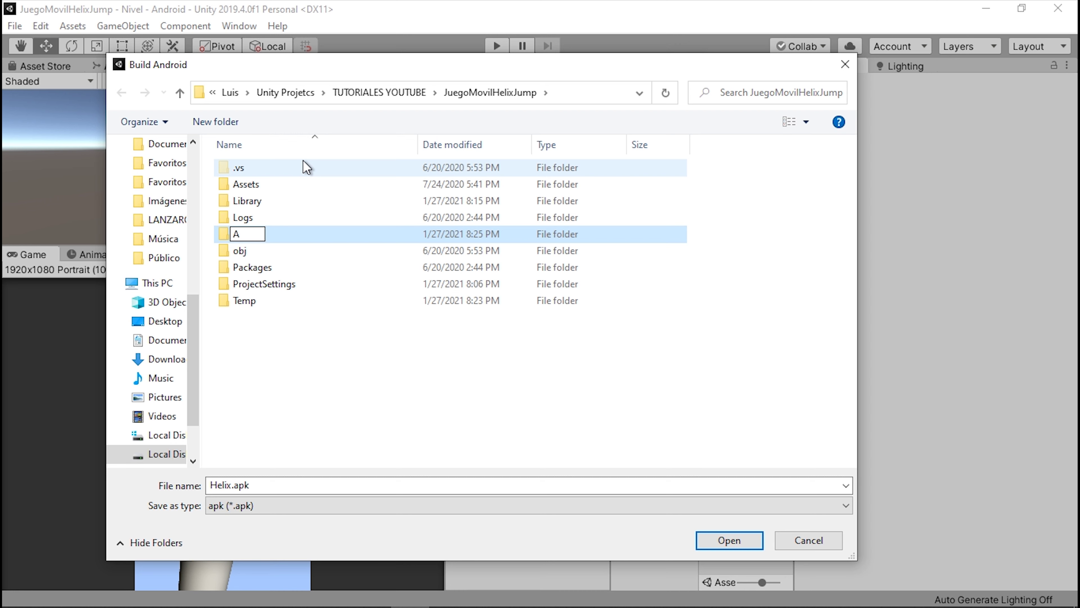
text(PKS)
key(Return)
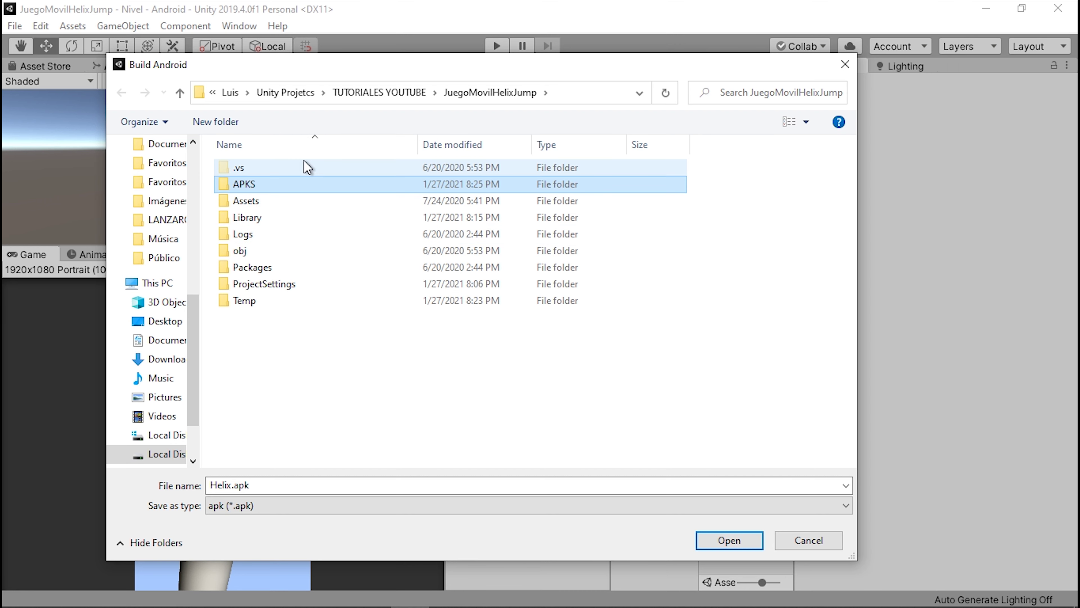
double_click(268, 188)
Step: Change the build file name from Helix.apk to HelixV1.apk
click(232, 484)
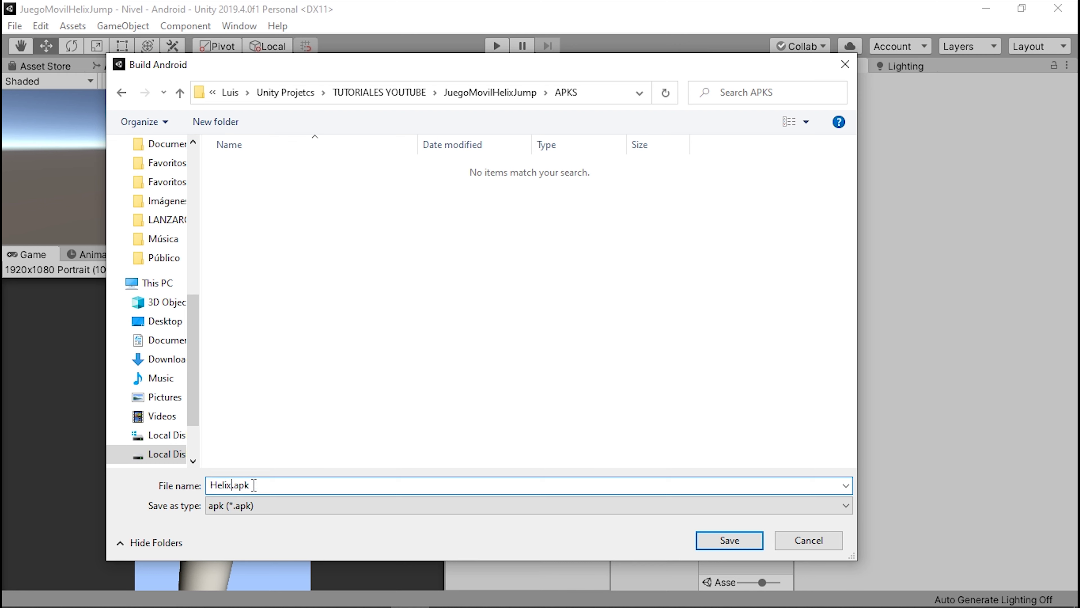
text(V0)
key(BackSpace)
text(1)
click(239, 484)
text(.)
key(BackSpace)
Step: Save the Android build as HelixV1.apk in the APKS folder and let it finish
click(753, 543)
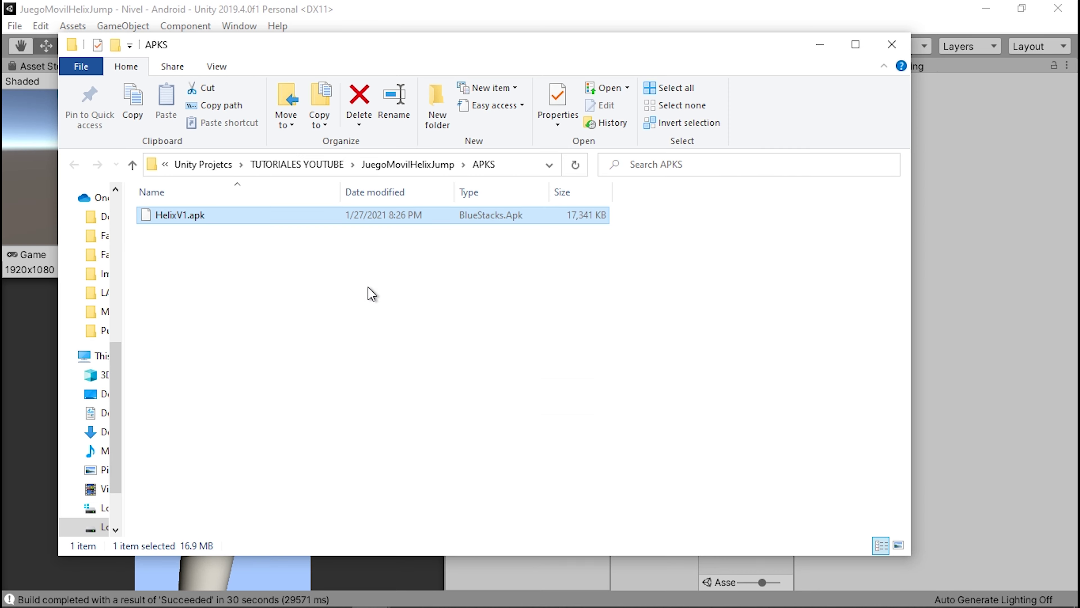
Step: Deselect HelixV1.apk (17,341 KB) in the APKS folder window
click(425, 297)
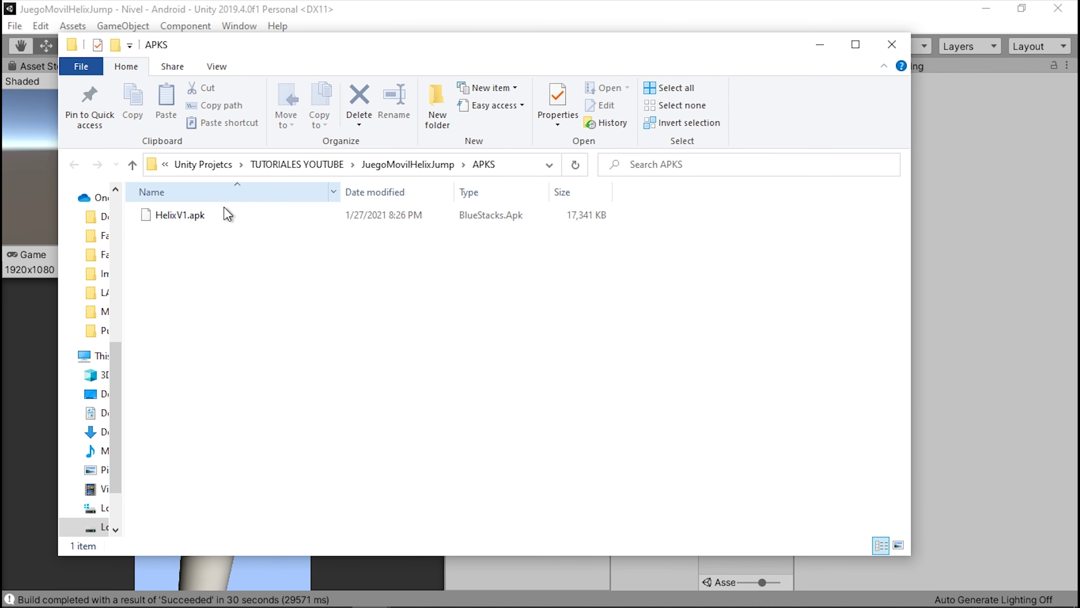